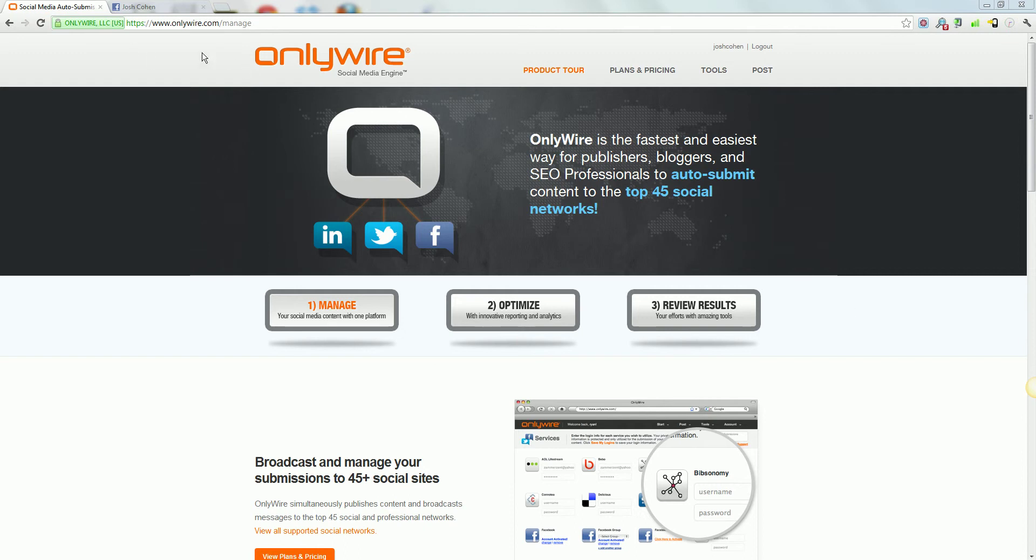
- Look over the Facebook fan page and the Manage section of the OnlyWire product tour
{"action": "left_click", "coordinate": [161, 8]}
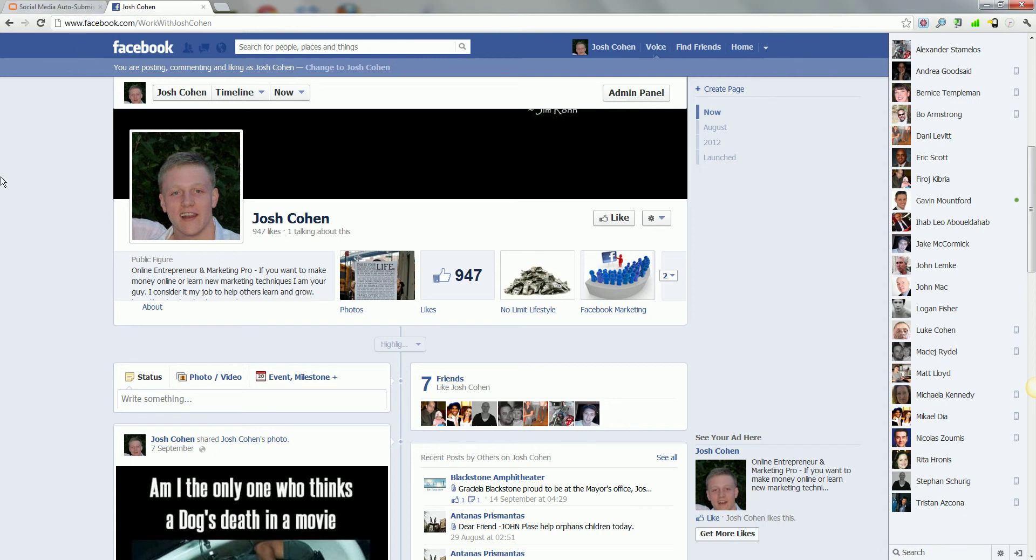
{"action": "left_click", "coordinate": [37, 8]}
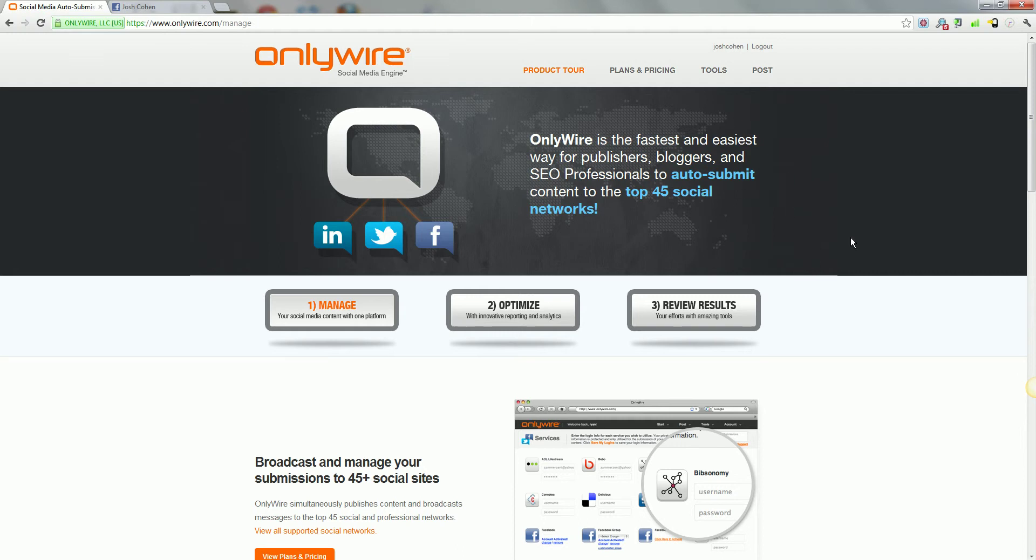
{"action": "scroll", "coordinate": [850, 243], "scroll_direction": "down", "scroll_amount": 2}
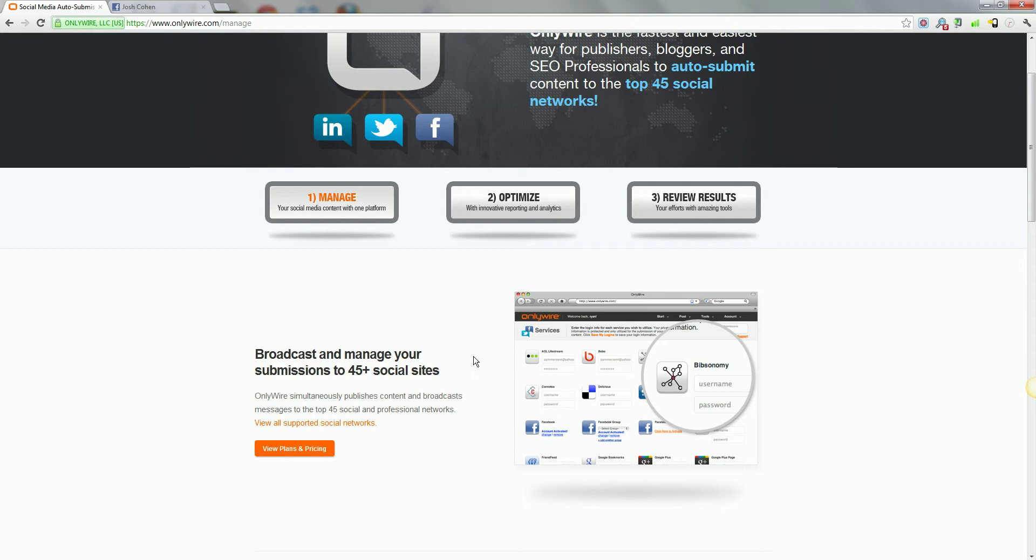
{"action": "scroll", "coordinate": [477, 362], "scroll_direction": "up", "scroll_amount": 2}
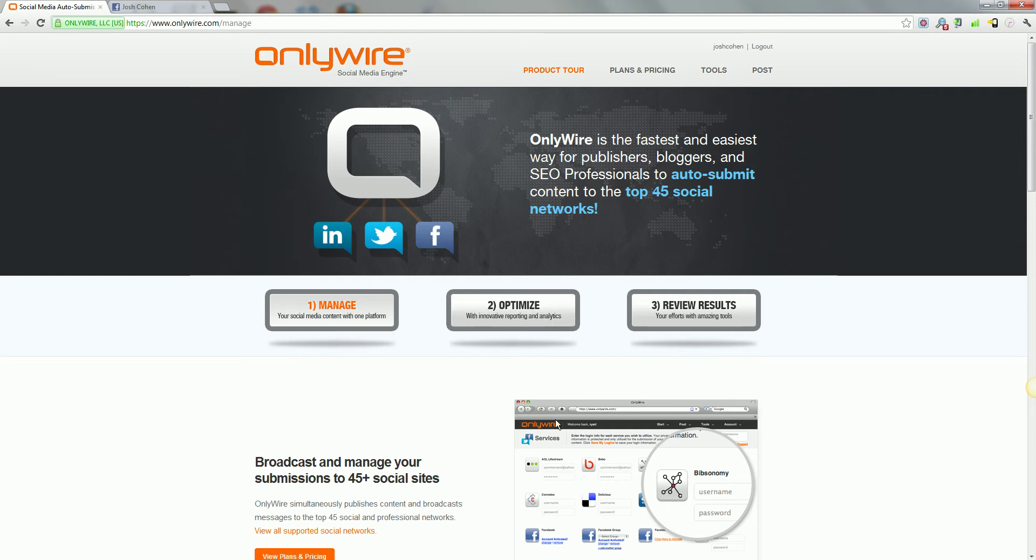
{"action": "scroll", "coordinate": [632, 445], "scroll_direction": "down", "scroll_amount": 3}
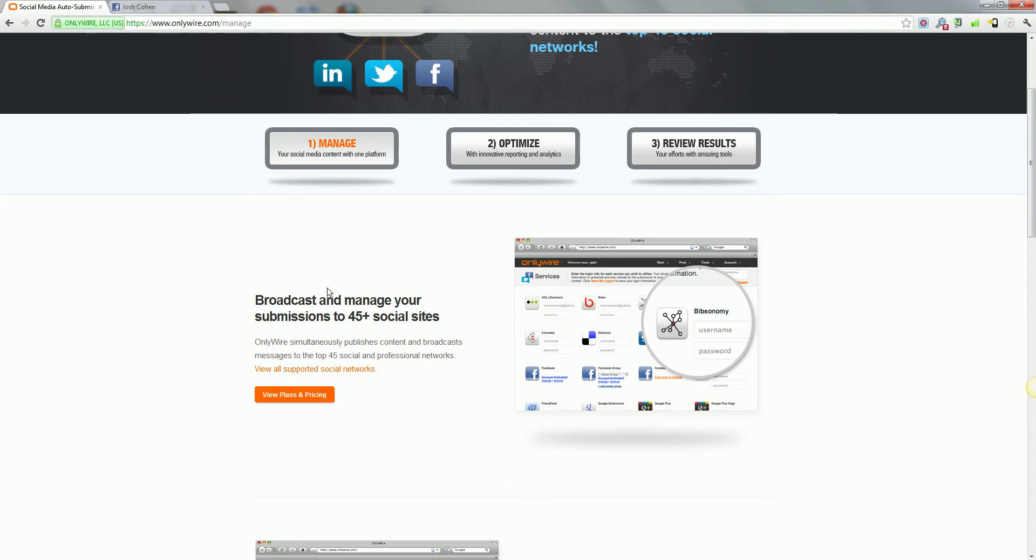
{"action": "scroll", "coordinate": [371, 264], "scroll_direction": "up", "scroll_amount": 3}
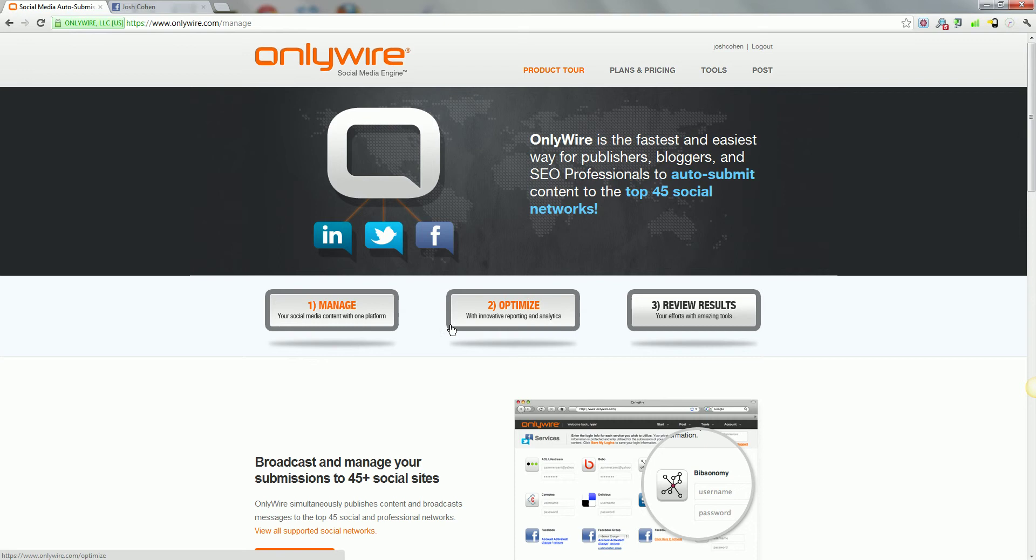
{"action": "scroll", "coordinate": [451, 329], "scroll_direction": "down", "scroll_amount": 2}
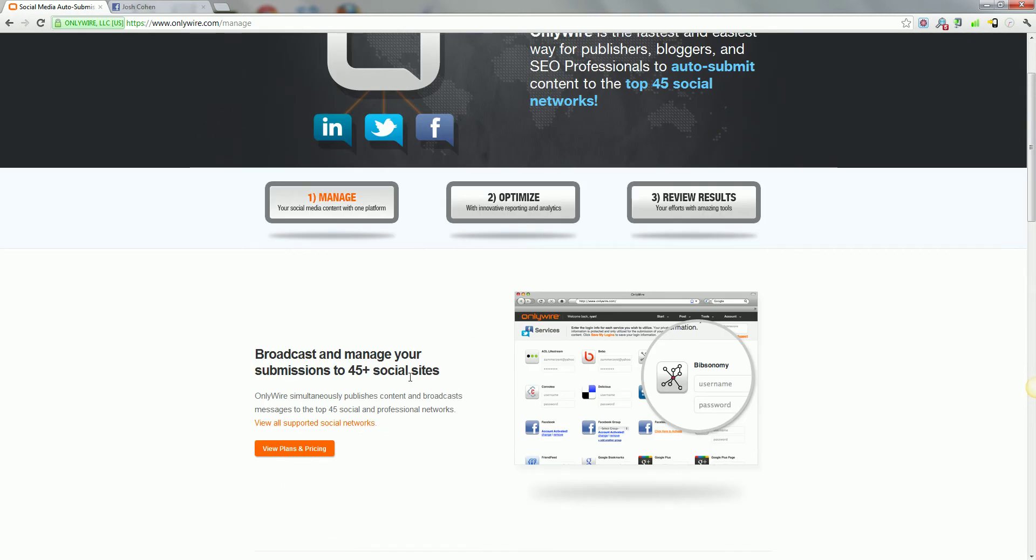
{"action": "scroll", "coordinate": [477, 354], "scroll_direction": "down", "scroll_amount": 3}
{"action": "scroll", "coordinate": [382, 344], "scroll_direction": "up", "scroll_amount": 5}
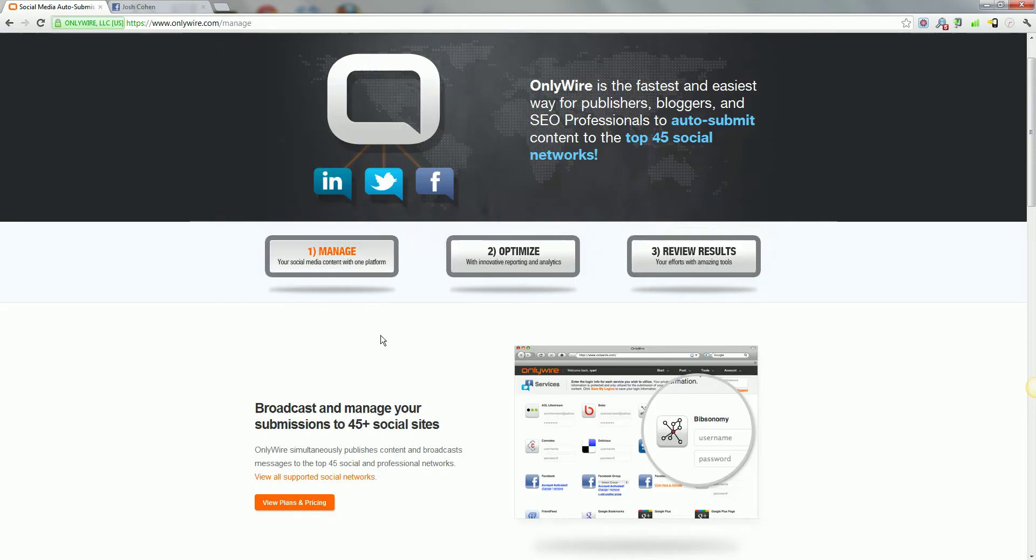
- Open the OnlyWire account profile and go to the Get Started page
{"action": "left_click", "coordinate": [723, 51]}
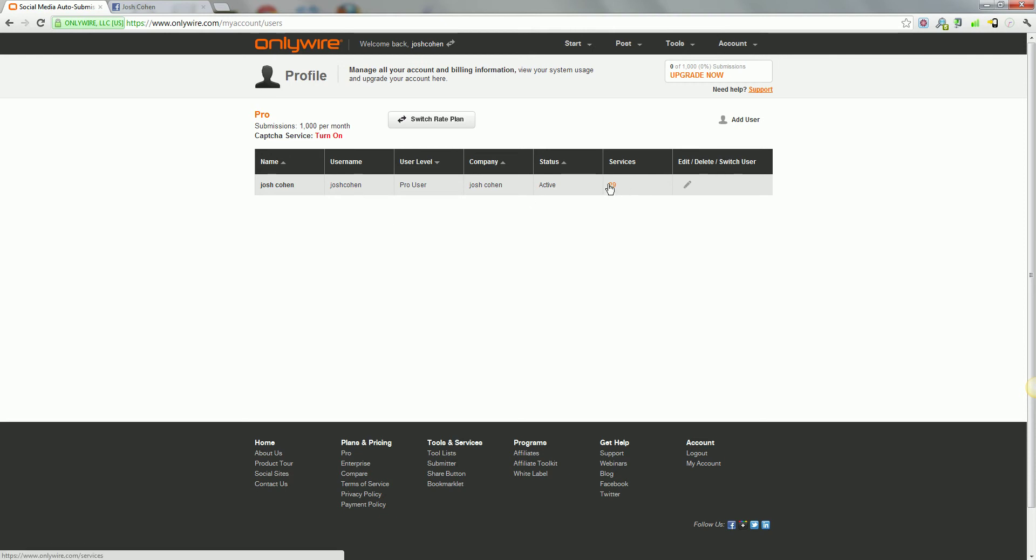
{"action": "mouse_move", "coordinate": [572, 43]}
{"action": "left_click", "coordinate": [582, 61]}
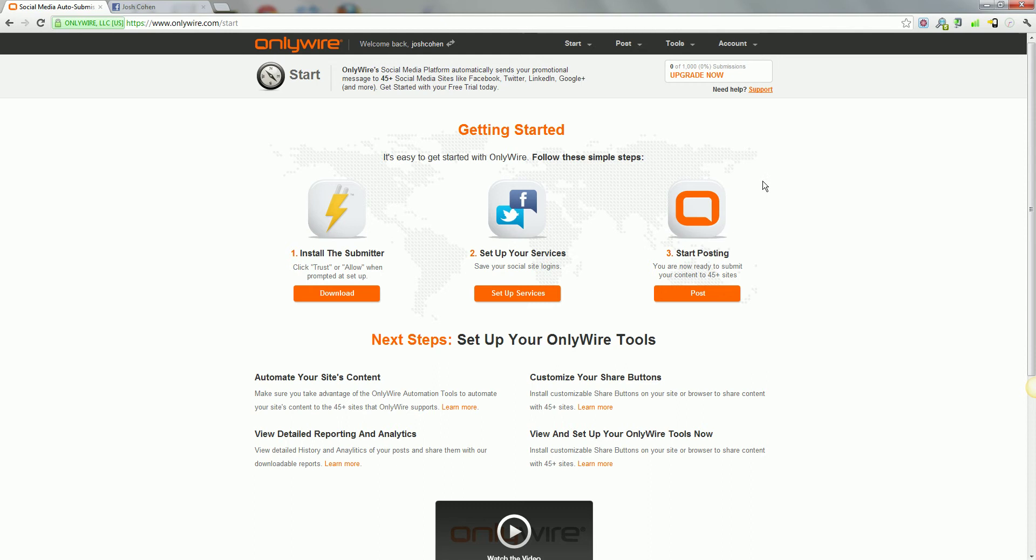
- Open the OnlyWire home page in a separate tab, try its Product Tour link and go back to the home page
{"action": "mouse_move", "coordinate": [678, 51]}
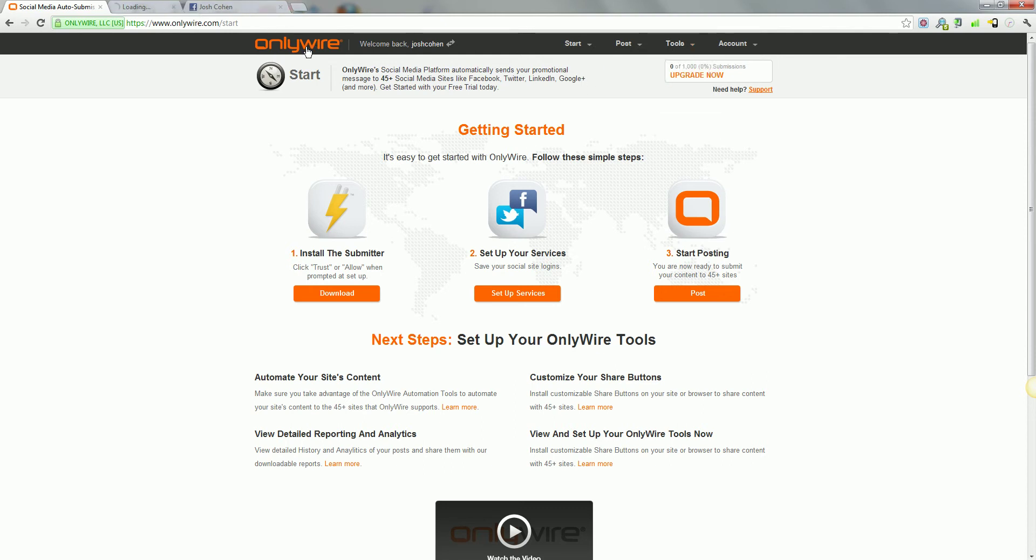
{"action": "left_click", "coordinate": [339, 51]}
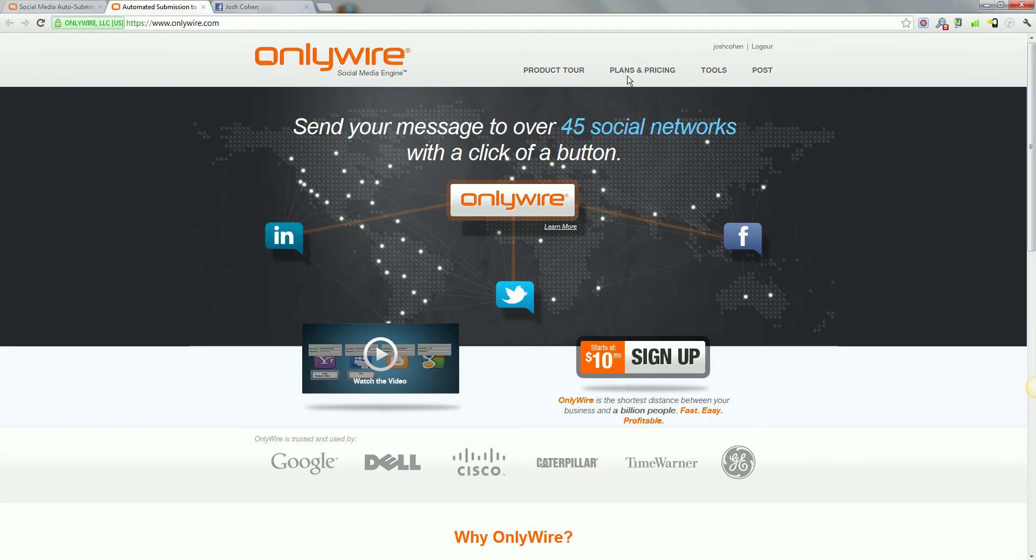
{"action": "left_click", "coordinate": [551, 71]}
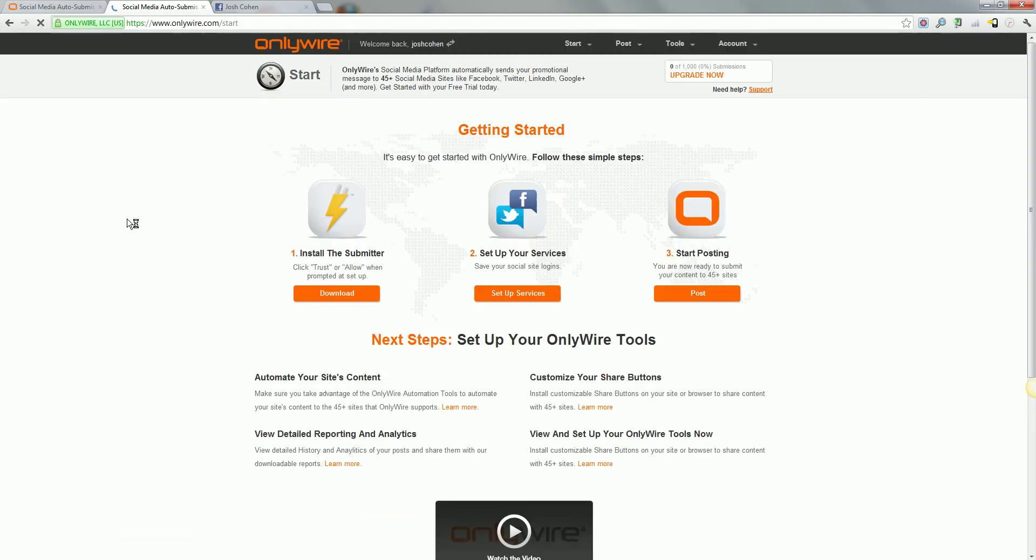
{"action": "scroll", "coordinate": [153, 179], "scroll_direction": "down", "scroll_amount": 6}
{"action": "scroll", "coordinate": [166, 187], "scroll_direction": "up", "scroll_amount": 5}
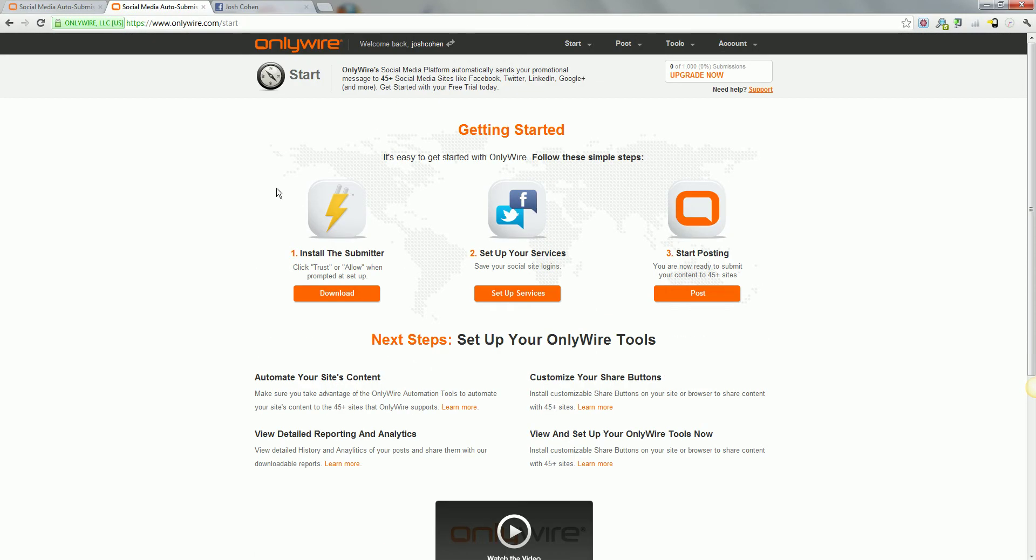
{"action": "left_click", "coordinate": [7, 24]}
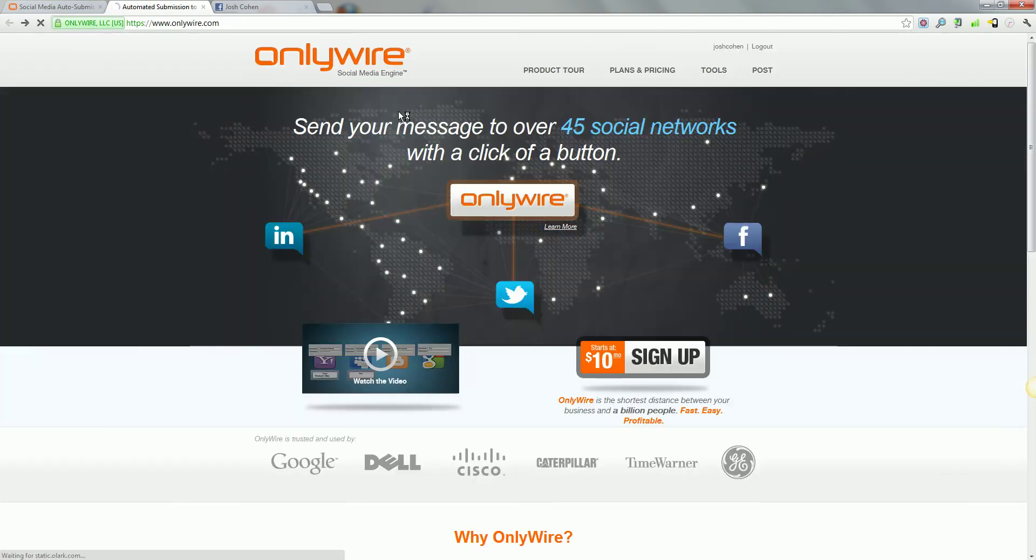
- Try to open the Plans & Pricing page from the home page and from the site footer
{"action": "left_click", "coordinate": [634, 71]}
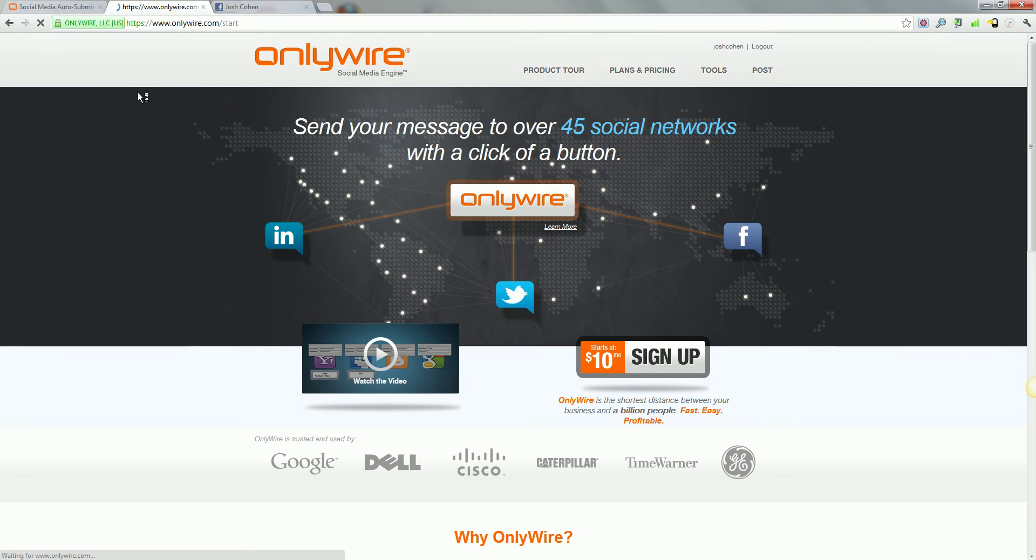
{"action": "scroll", "coordinate": [282, 199], "scroll_direction": "down", "scroll_amount": 8}
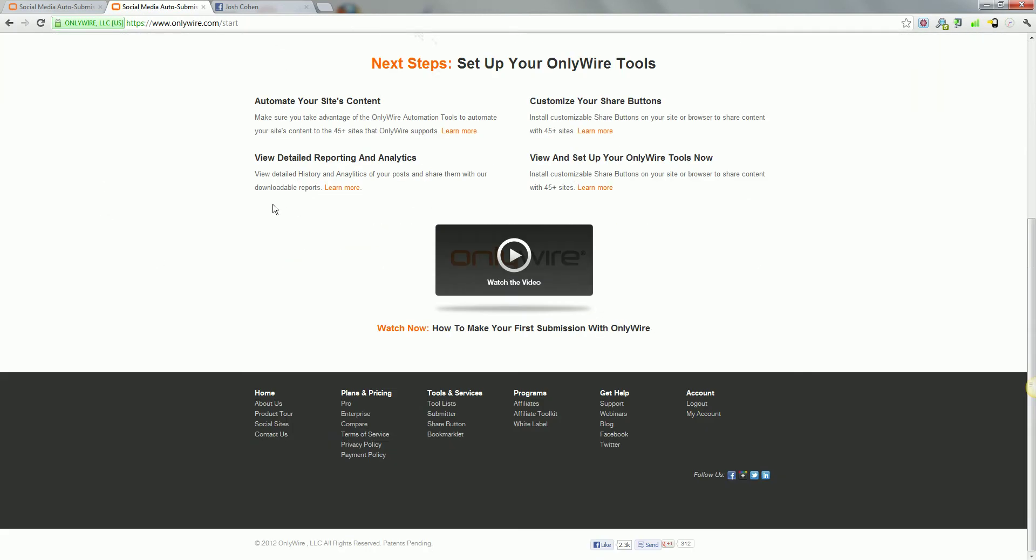
{"action": "scroll", "coordinate": [275, 208], "scroll_direction": "up", "scroll_amount": 5}
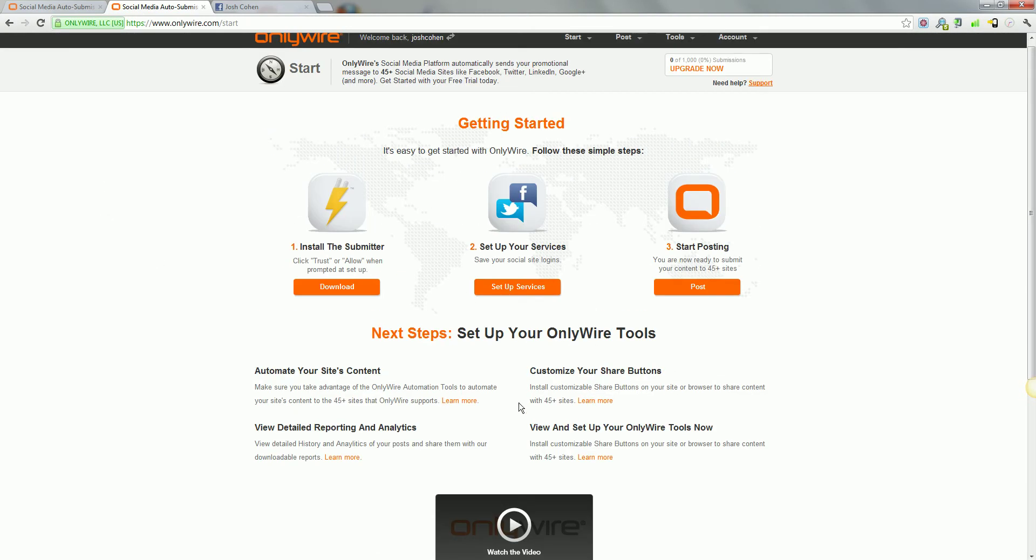
{"action": "scroll", "coordinate": [494, 413], "scroll_direction": "down", "scroll_amount": 3}
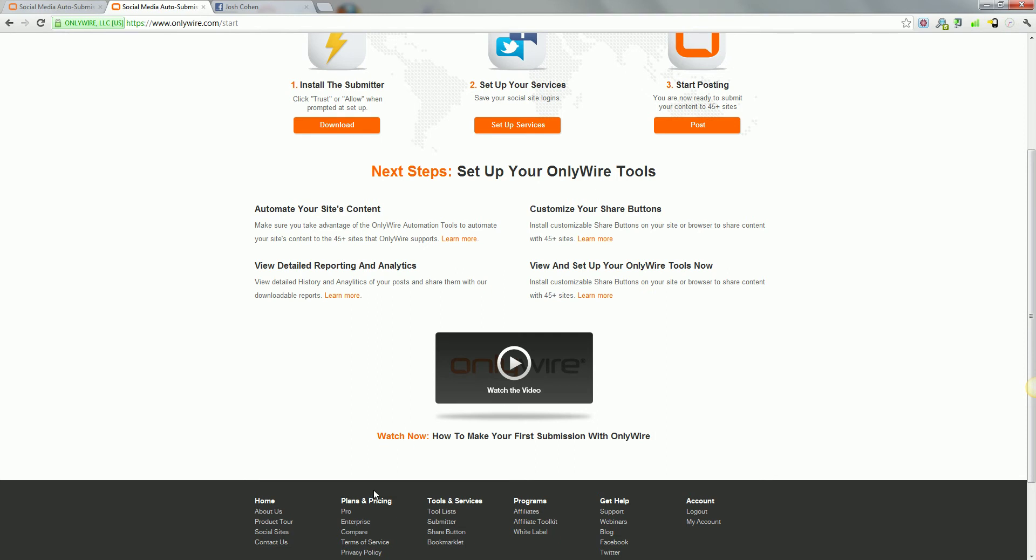
{"action": "scroll", "coordinate": [376, 497], "scroll_direction": "down", "scroll_amount": 1}
{"action": "left_click", "coordinate": [366, 448]}
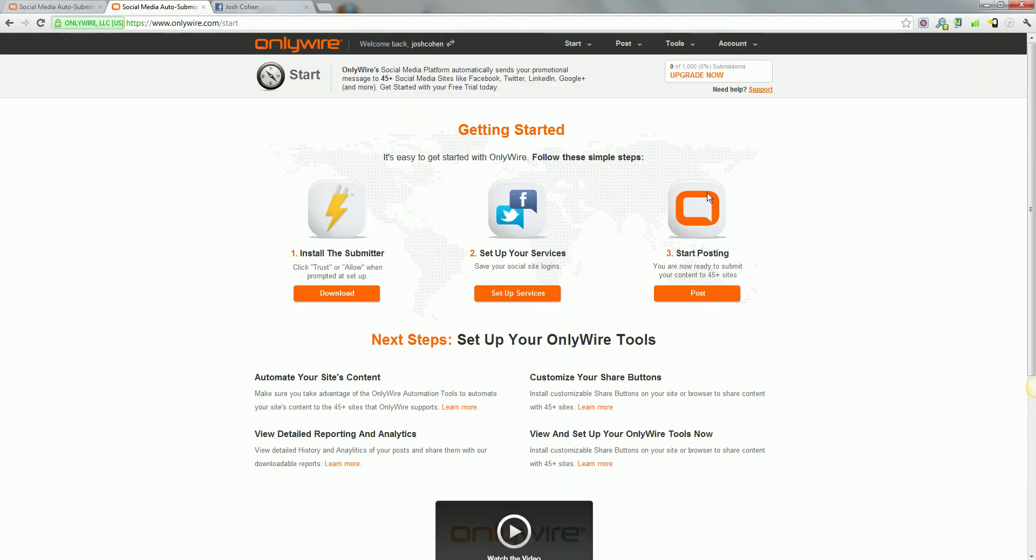
- Try to open the plan Compare page from the site footer and return to the first OnlyWire tab
{"action": "scroll", "coordinate": [705, 200], "scroll_direction": "down", "scroll_amount": 2}
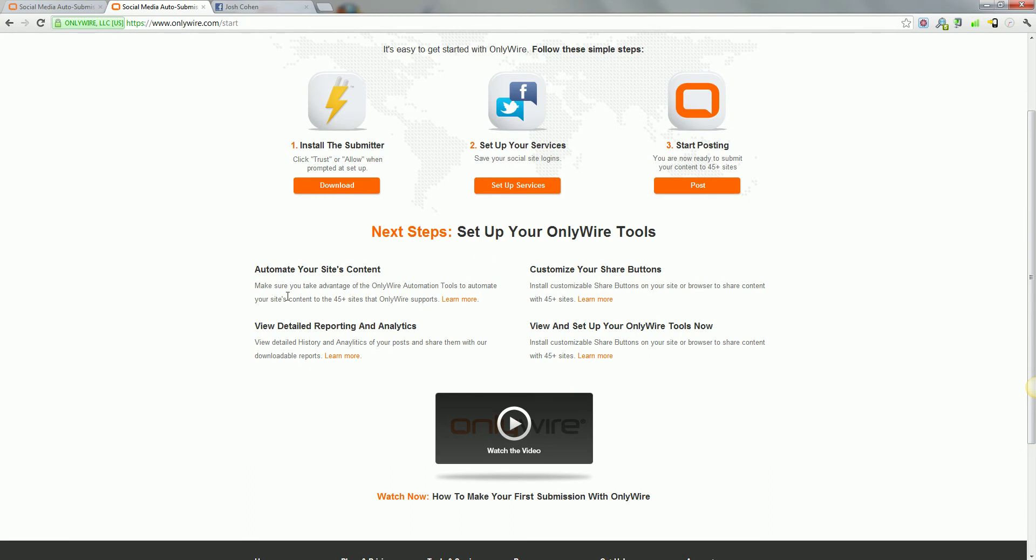
{"action": "scroll", "coordinate": [275, 313], "scroll_direction": "down", "scroll_amount": 3}
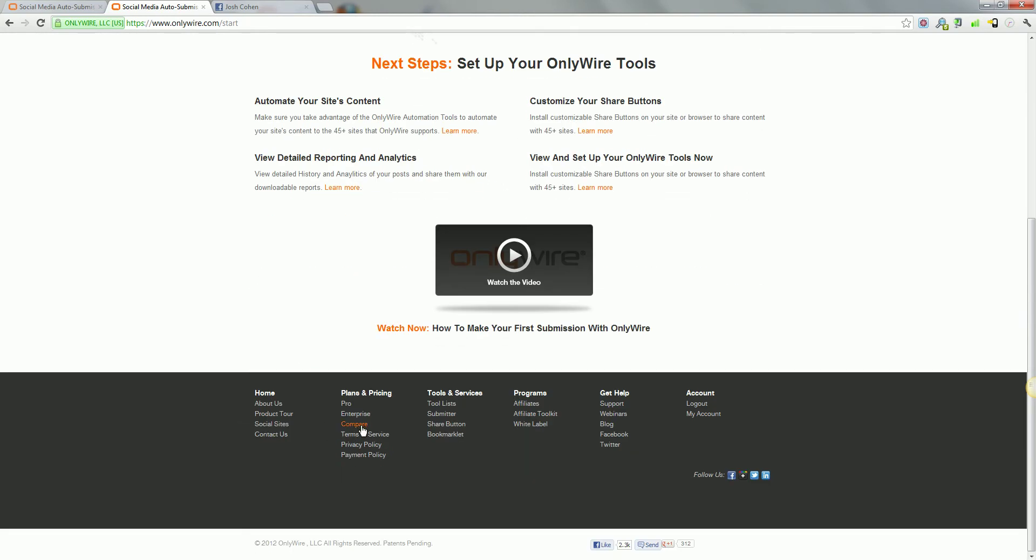
{"action": "left_click", "coordinate": [360, 424]}
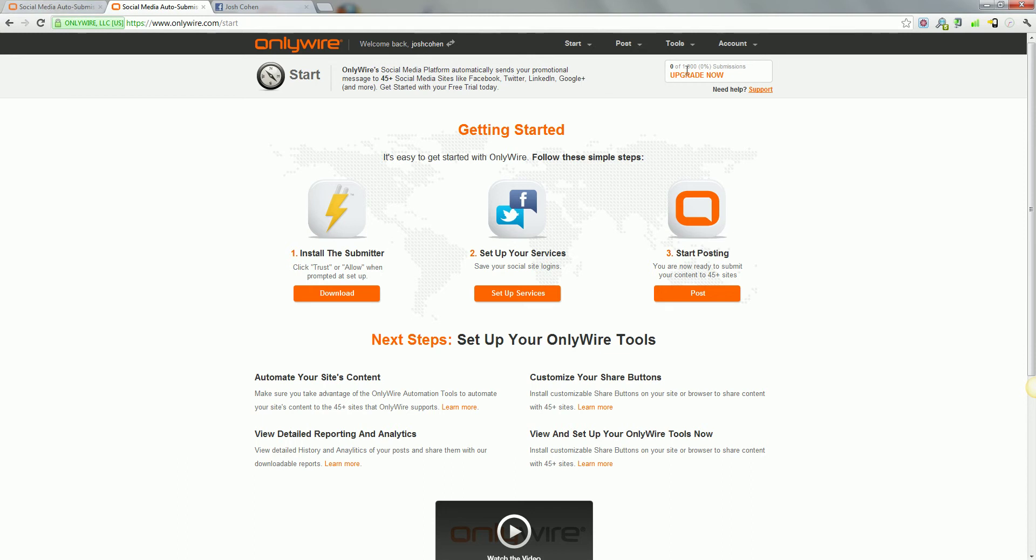
{"action": "left_click", "coordinate": [793, 74]}
{"action": "left_click", "coordinate": [86, 4]}
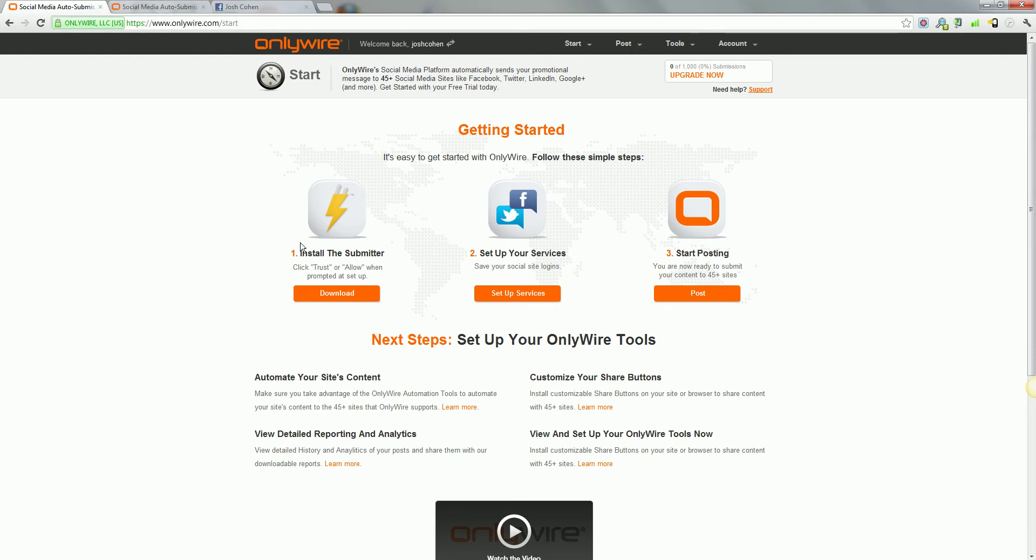
- Open the Services page from the Start options and look through the supported social networks
{"action": "left_click_drag", "start_coordinate": [305, 250], "coordinate": [415, 157]}
{"action": "left_click", "coordinate": [346, 211]}
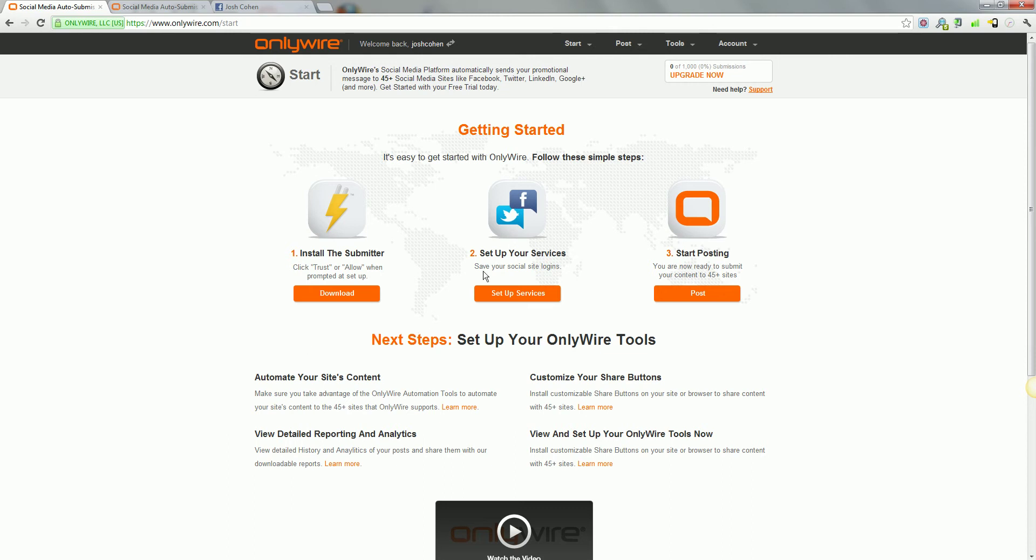
{"action": "left_click", "coordinate": [573, 43]}
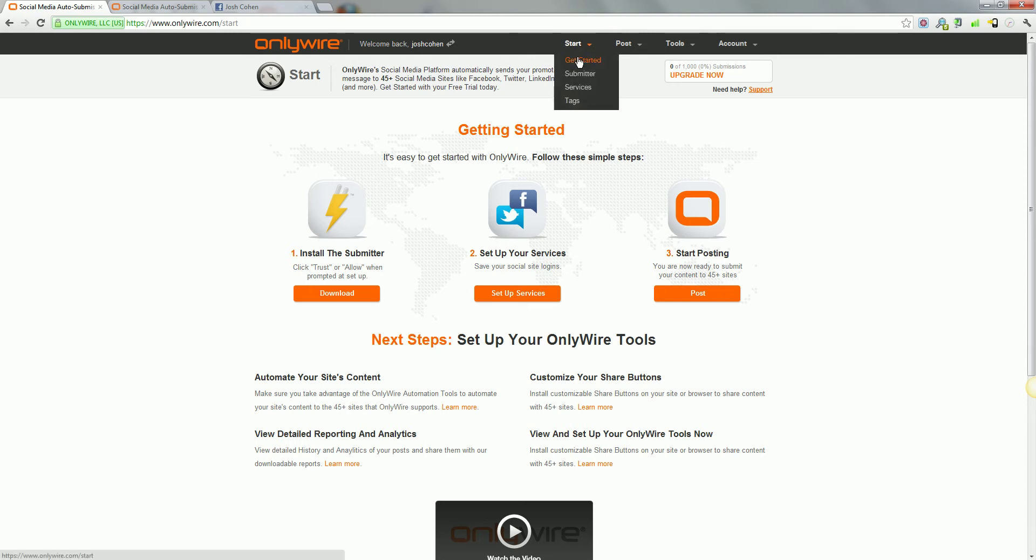
{"action": "left_click", "coordinate": [584, 88]}
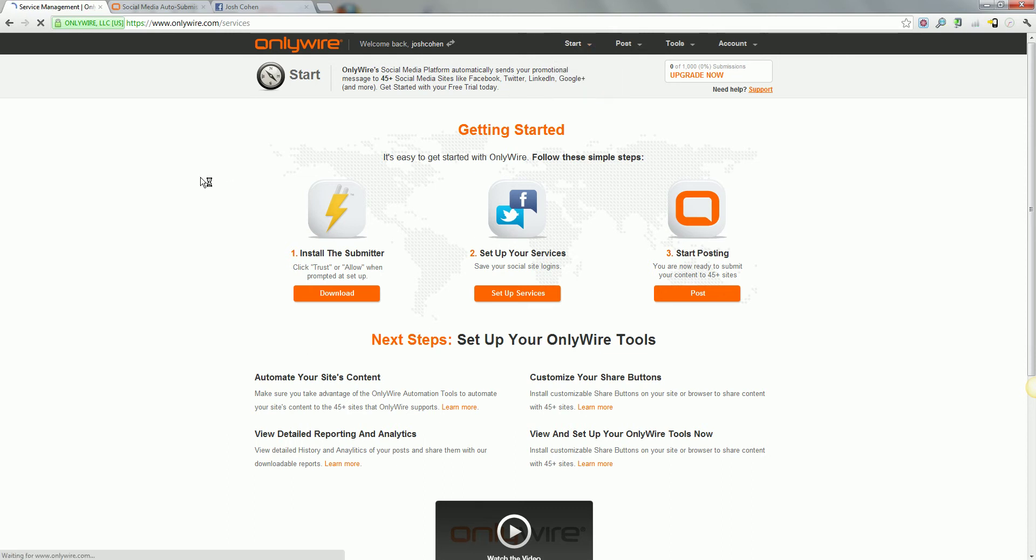
{"action": "scroll", "coordinate": [214, 195], "scroll_direction": "down", "scroll_amount": 12}
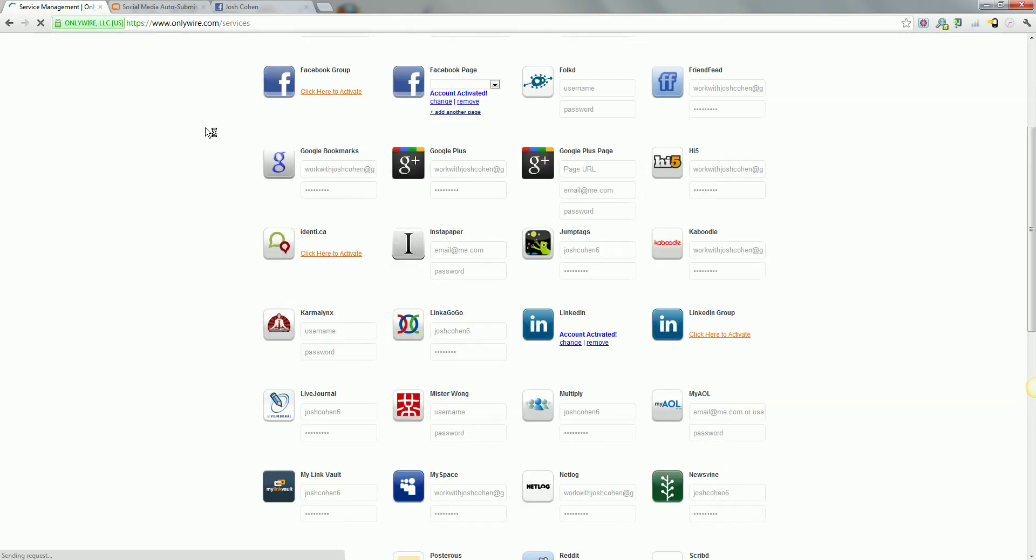
{"action": "scroll", "coordinate": [219, 238], "scroll_direction": "up", "scroll_amount": 12}
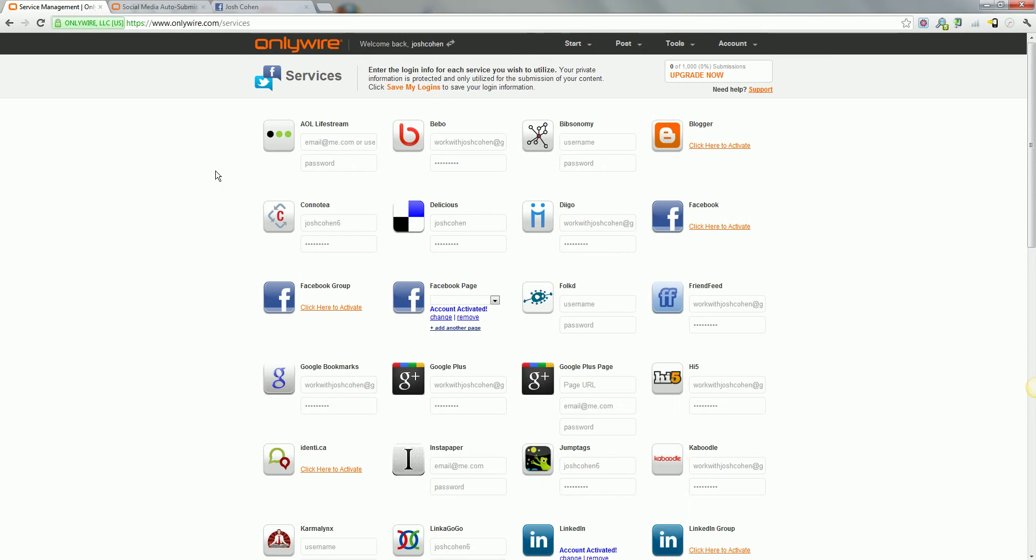
{"action": "scroll", "coordinate": [227, 128], "scroll_direction": "down", "scroll_amount": 2}
{"action": "scroll", "coordinate": [294, 107], "scroll_direction": "up", "scroll_amount": 2}
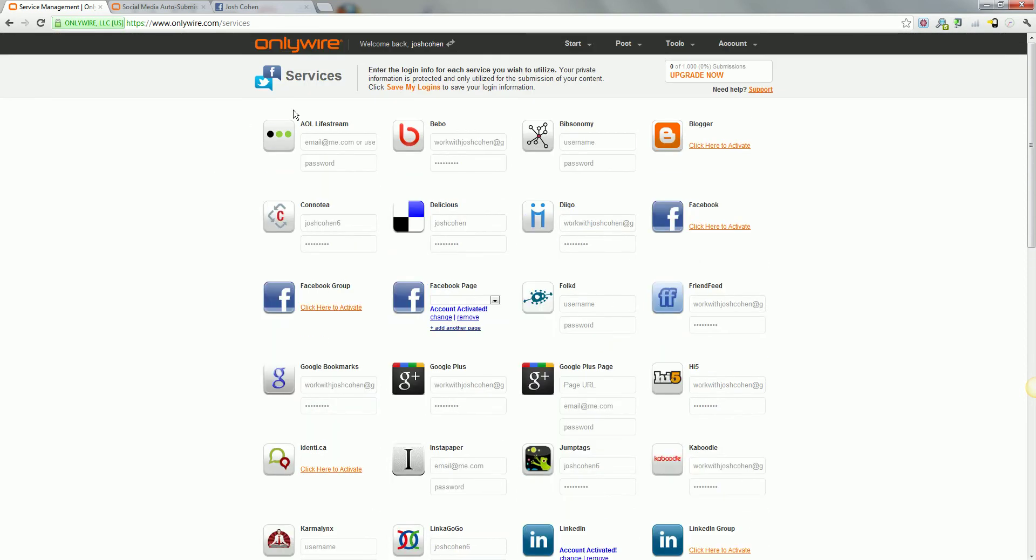
- Open the AOL Lifestream link in a new tab, close that tab and check the service's login fields
{"action": "left_click", "coordinate": [271, 144]}
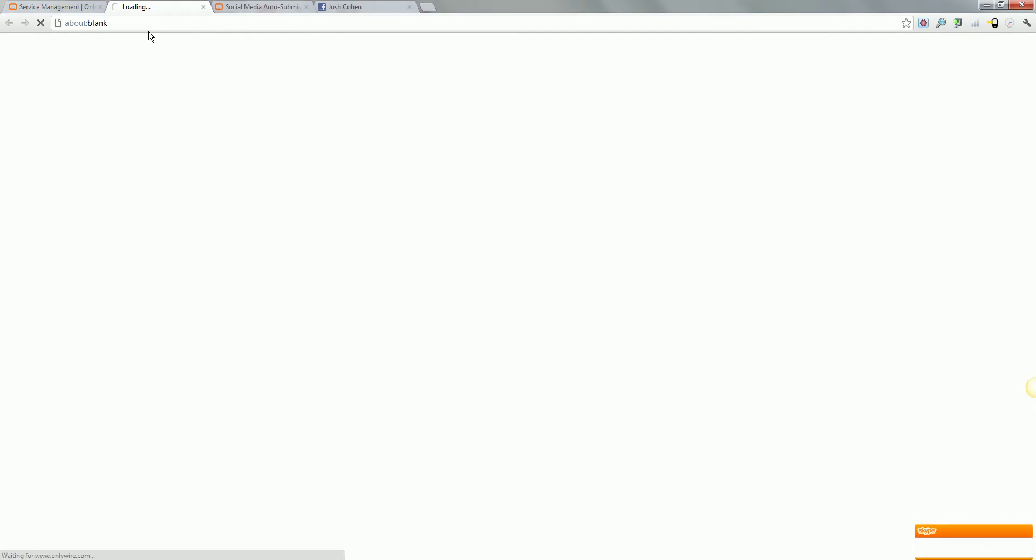
{"action": "middle_click", "coordinate": [172, 12]}
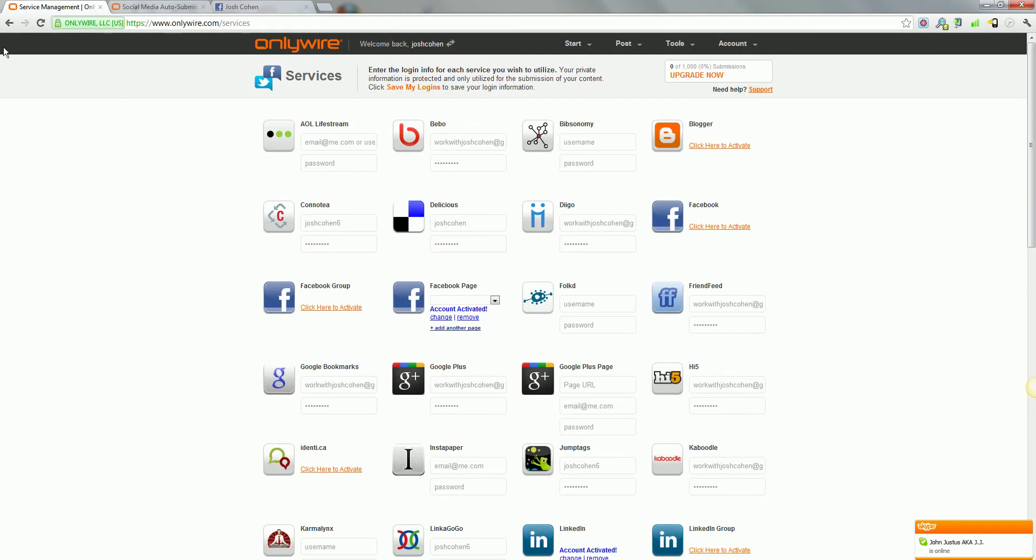
{"action": "left_click", "coordinate": [333, 136]}
{"action": "left_click", "coordinate": [336, 162]}
{"action": "left_click", "coordinate": [346, 143]}
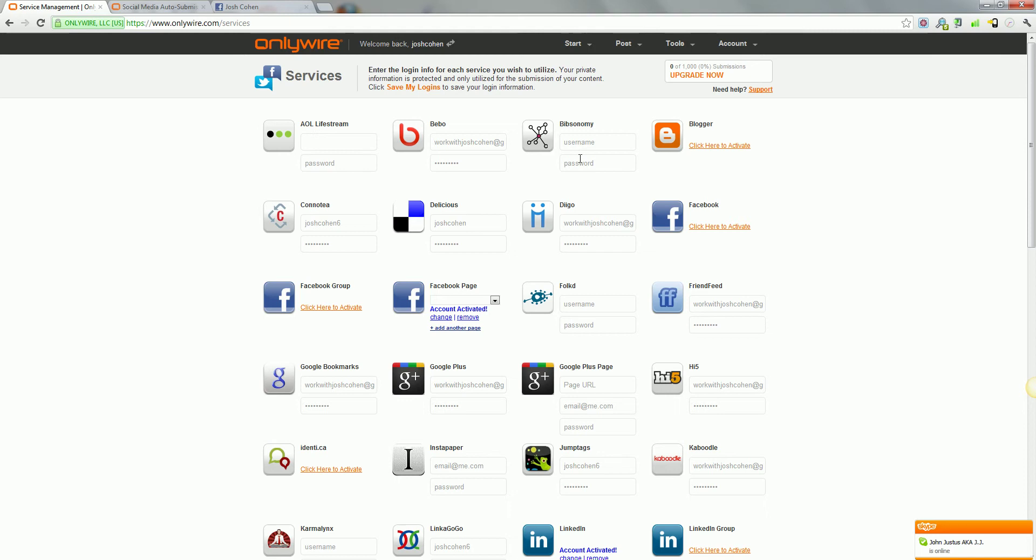
- Look through the remaining social networks and their login fields on the Services page and save the logins
{"action": "scroll", "coordinate": [472, 430], "scroll_direction": "down", "scroll_amount": 3}
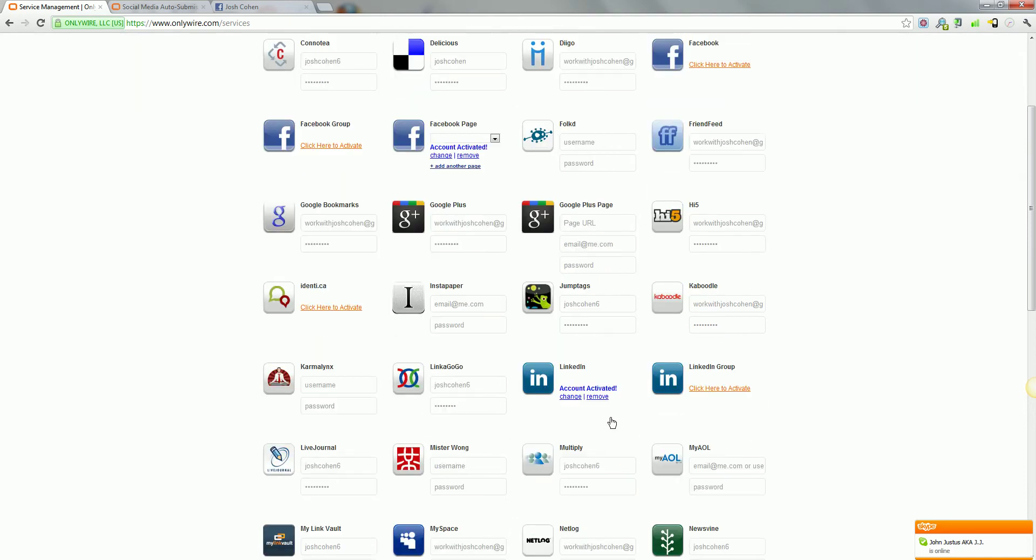
{"action": "scroll", "coordinate": [810, 372], "scroll_direction": "down", "scroll_amount": 3}
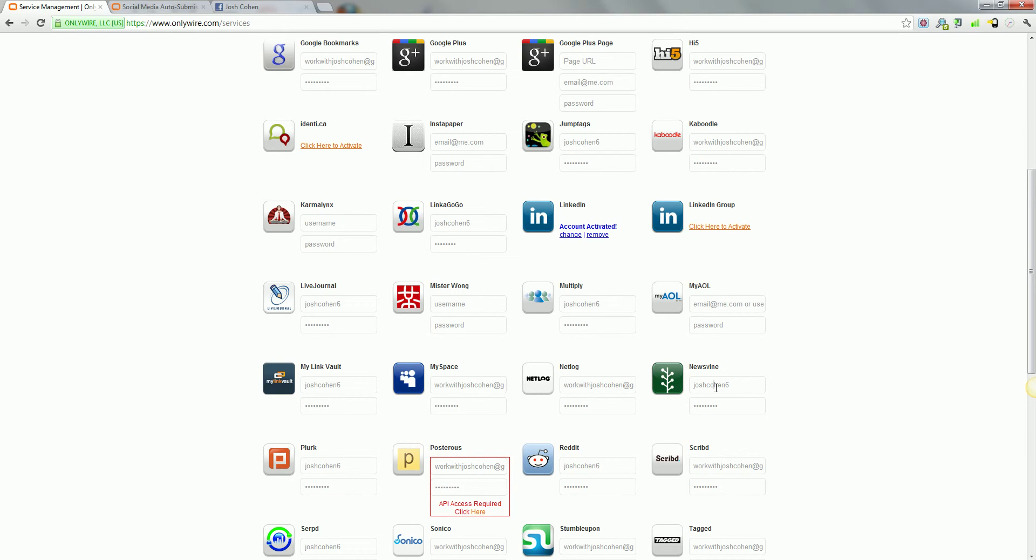
{"action": "left_click_drag", "start_coordinate": [587, 385], "coordinate": [612, 386]}
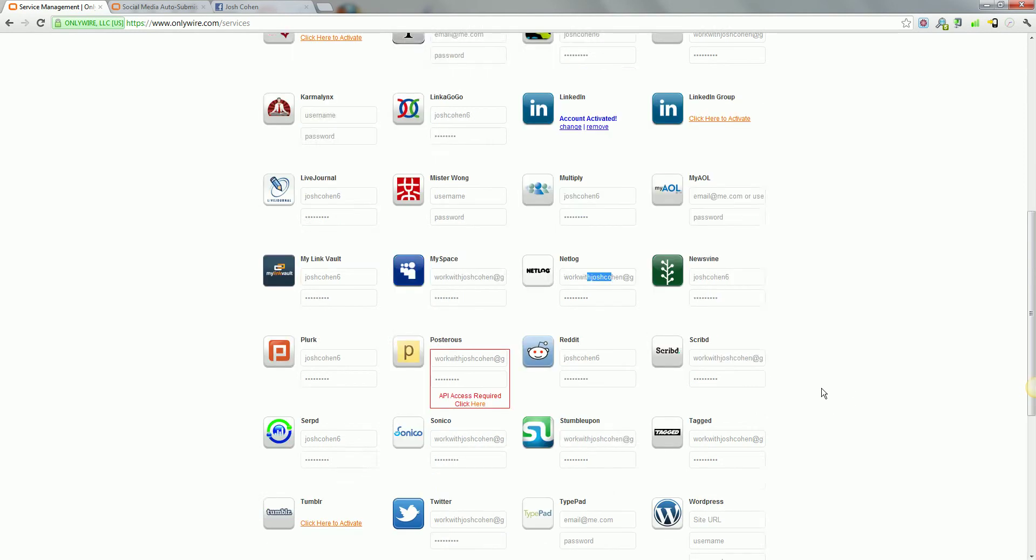
{"action": "scroll", "coordinate": [824, 393], "scroll_direction": "down", "scroll_amount": 2}
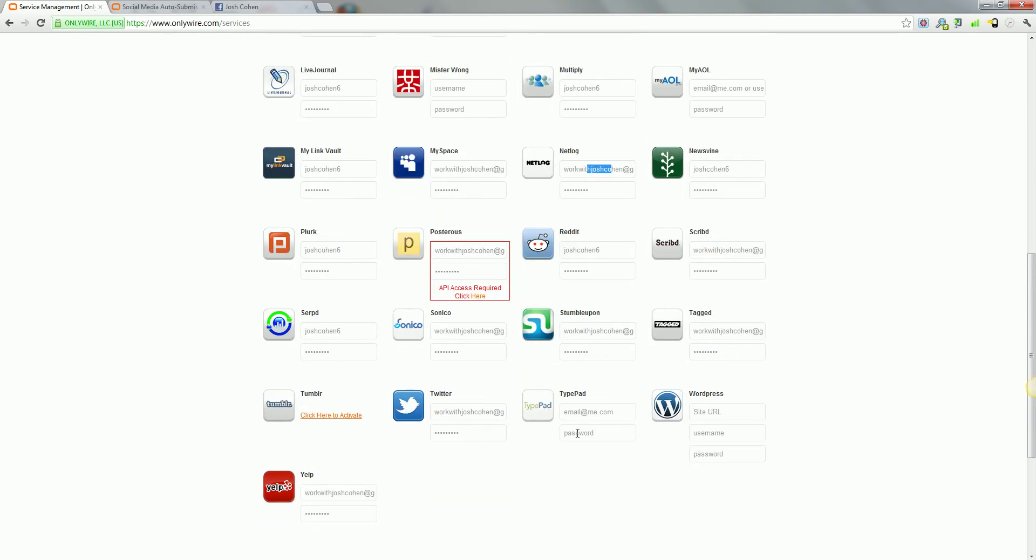
{"action": "left_click", "coordinate": [729, 433]}
{"action": "scroll", "coordinate": [864, 351], "scroll_direction": "down", "scroll_amount": 3}
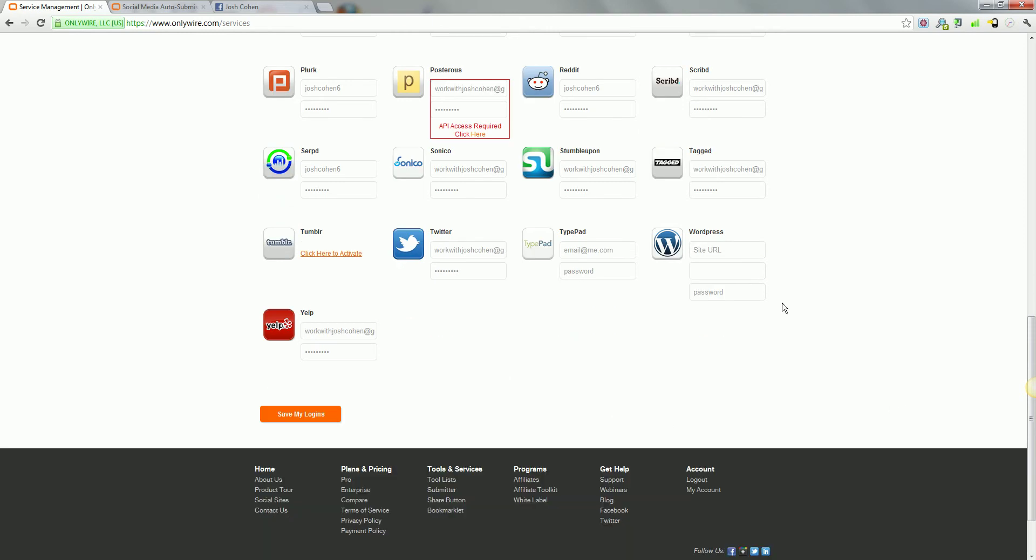
{"action": "left_click", "coordinate": [309, 417]}
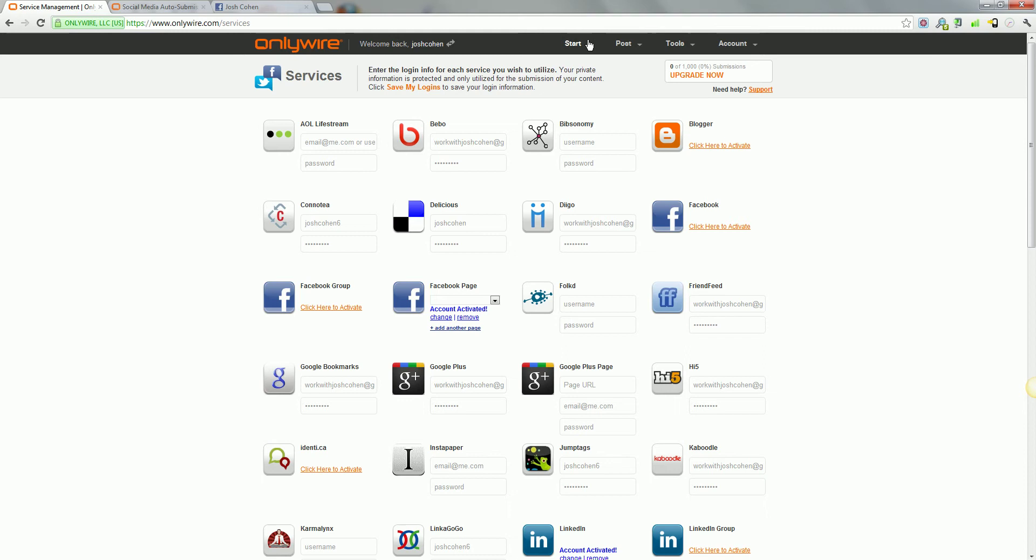
- Open the Post page, look at the Status Post form and return to the Bookmark Post form
{"action": "mouse_move", "coordinate": [573, 43]}
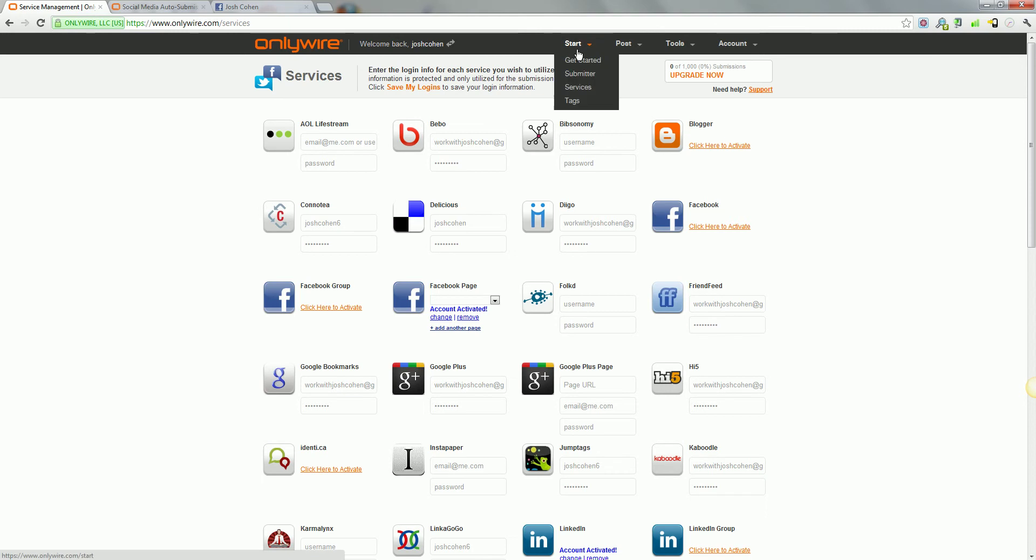
{"action": "left_click", "coordinate": [629, 48]}
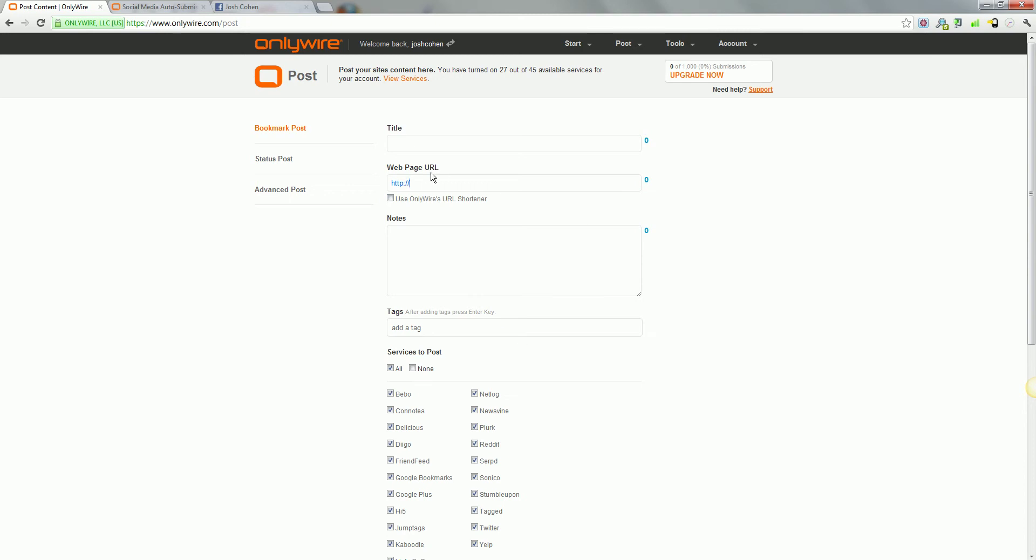
{"action": "left_click", "coordinate": [272, 162]}
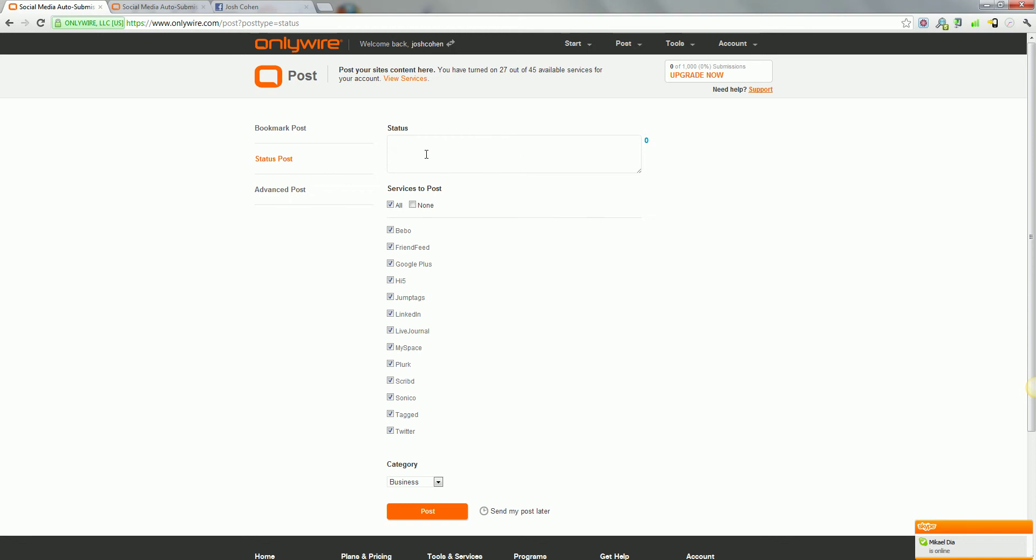
{"action": "left_click", "coordinate": [269, 127]}
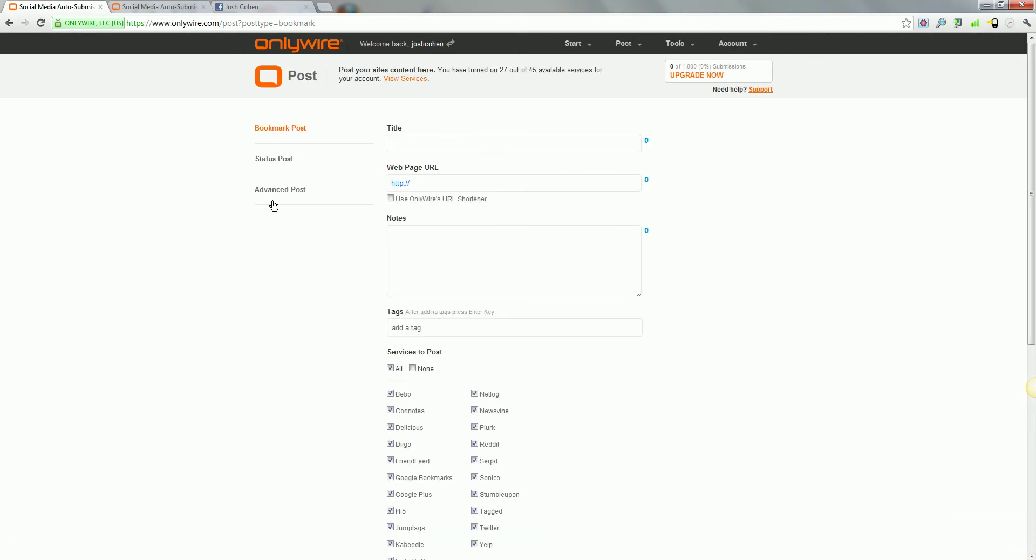
- Open the account owner's blog in a new tab, open the content marketing article about buying an asset and copy its address
{"action": "left_click", "coordinate": [323, 7]}
{"action": "type", "text": "workwithjoshcohen.com/blog/"}
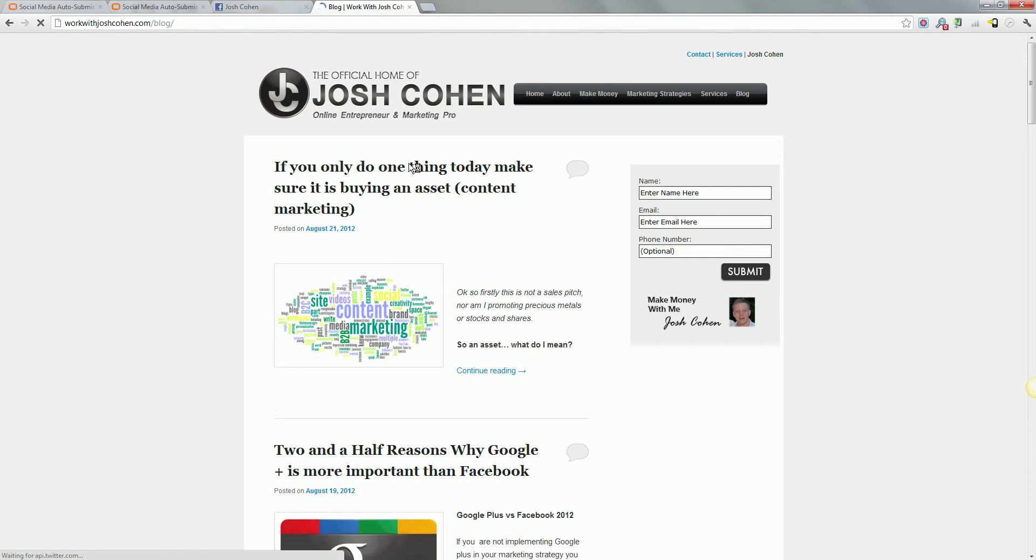
{"action": "left_click", "coordinate": [363, 170]}
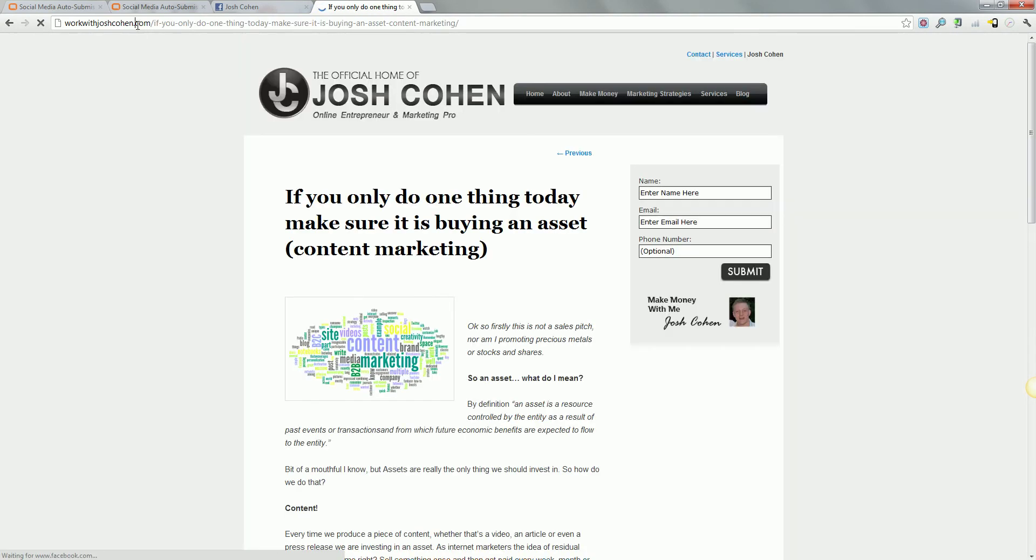
{"action": "right_click", "coordinate": [70, 22]}
{"action": "left_click", "coordinate": [91, 54]}
{"action": "left_click", "coordinate": [58, 6]}
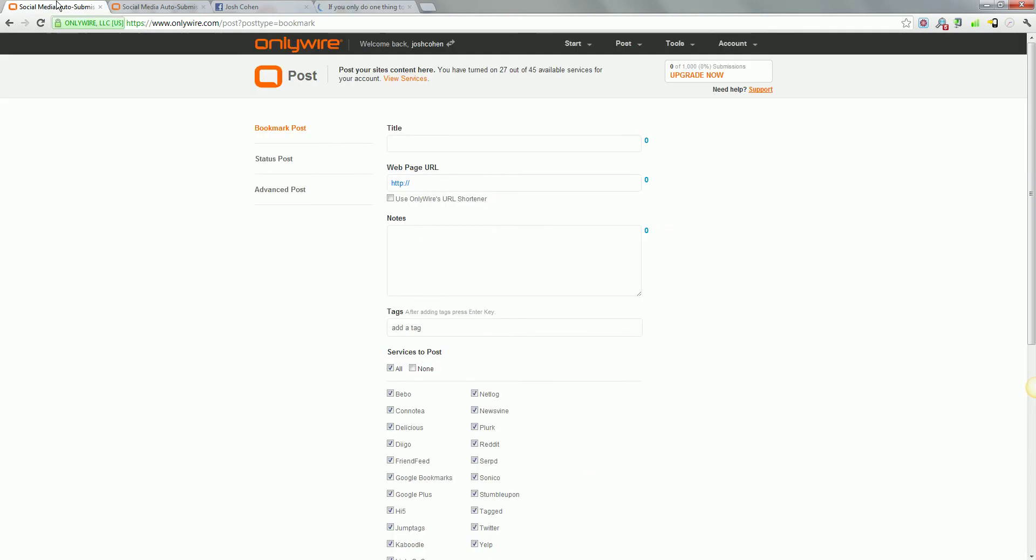
{"action": "left_click", "coordinate": [365, 7]}
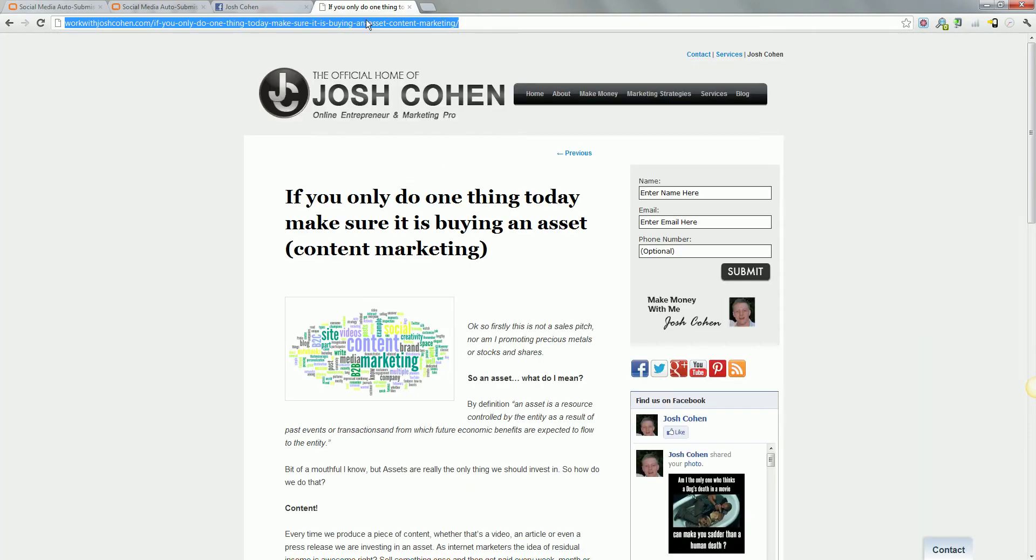
- Return to the Bookmark Post form and enter the title "Make Sure You Buy An Asset Today."
{"action": "left_click", "coordinate": [54, 7]}
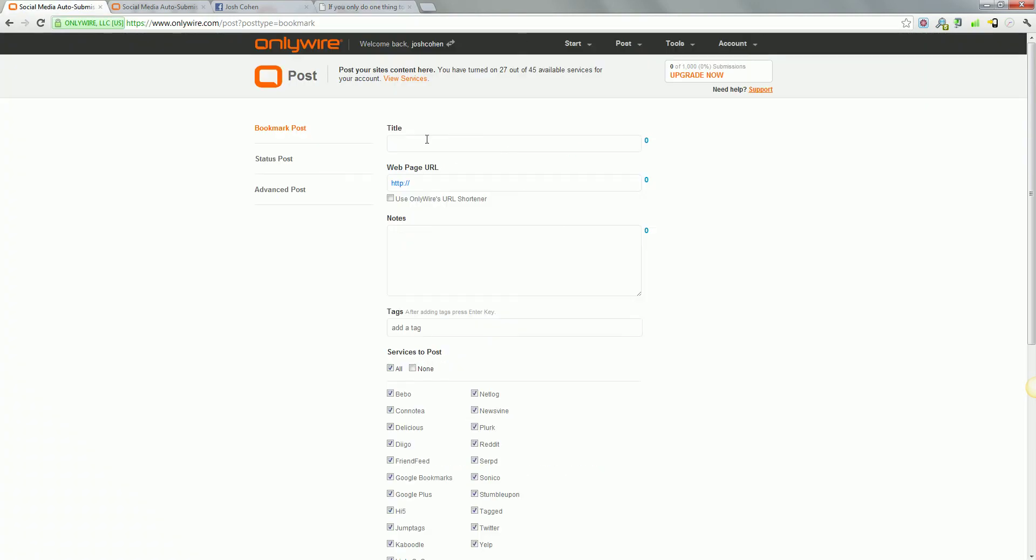
{"action": "type", "text": "Make "}
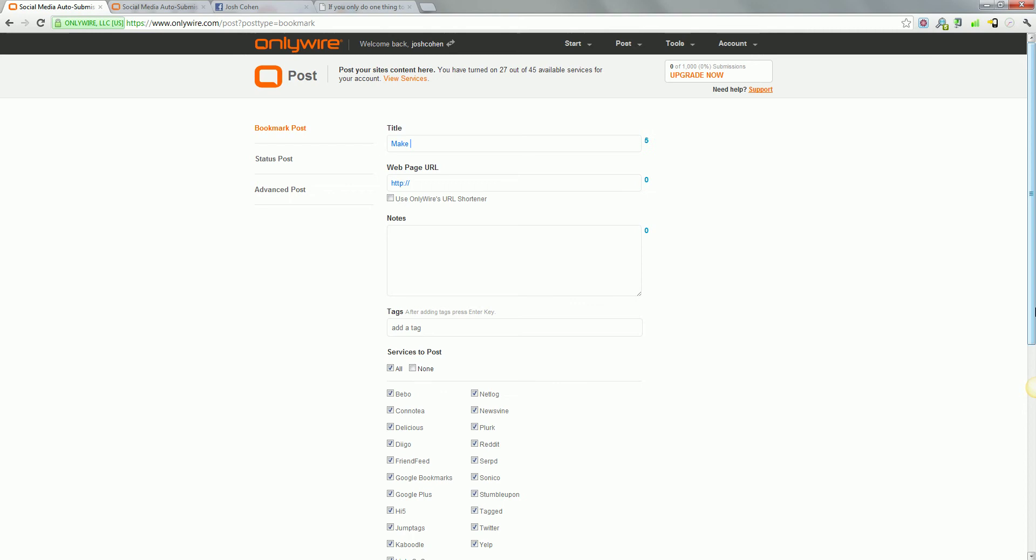
{"action": "type", "text": "Sure You Buy An Asset Today."}
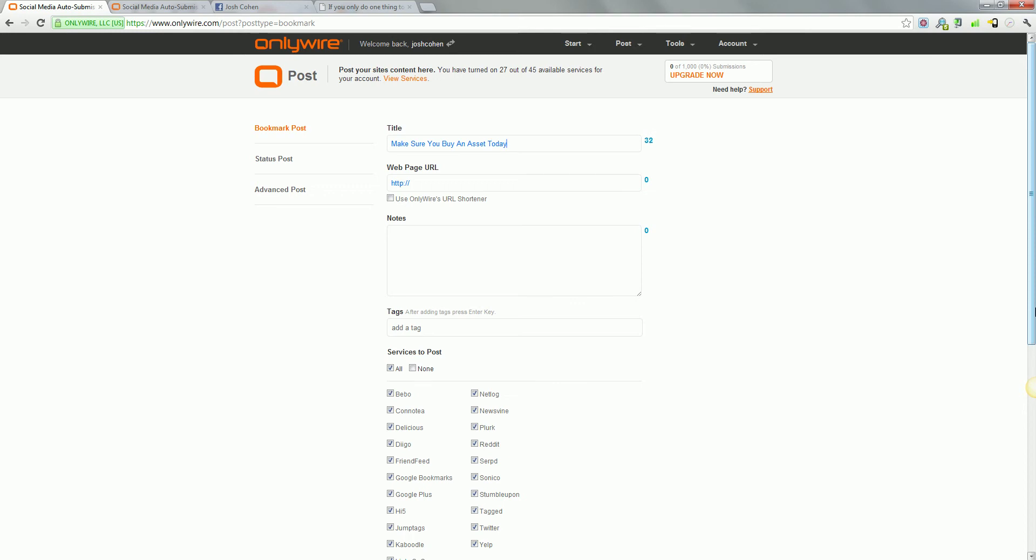
- Paste the copied article address as the Web Page URL and enable OnlyWire's URL Shortener
{"action": "double_click", "coordinate": [453, 181]}
{"action": "key", "text": "ctrl+v"}
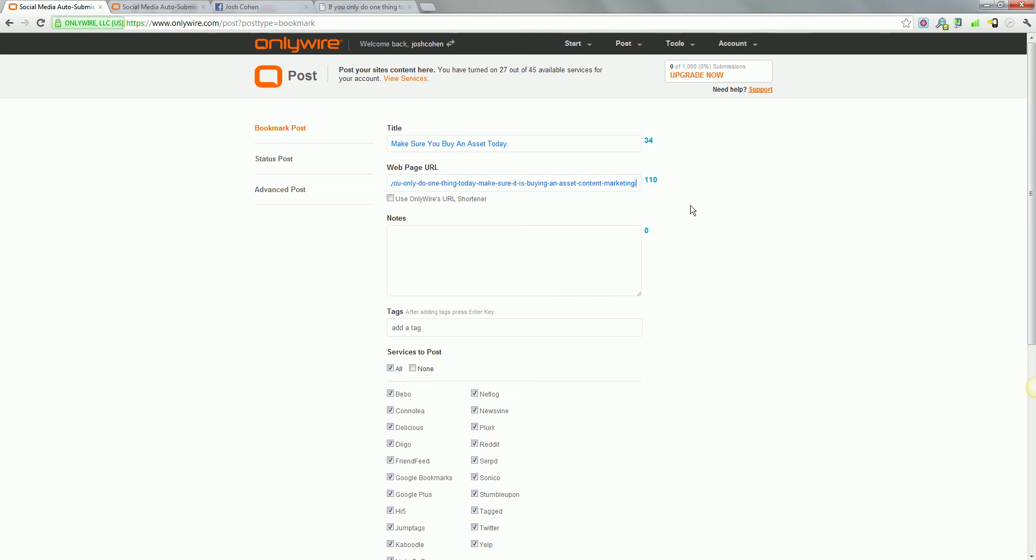
{"action": "left_click", "coordinate": [826, 212]}
{"action": "left_click", "coordinate": [391, 198]}
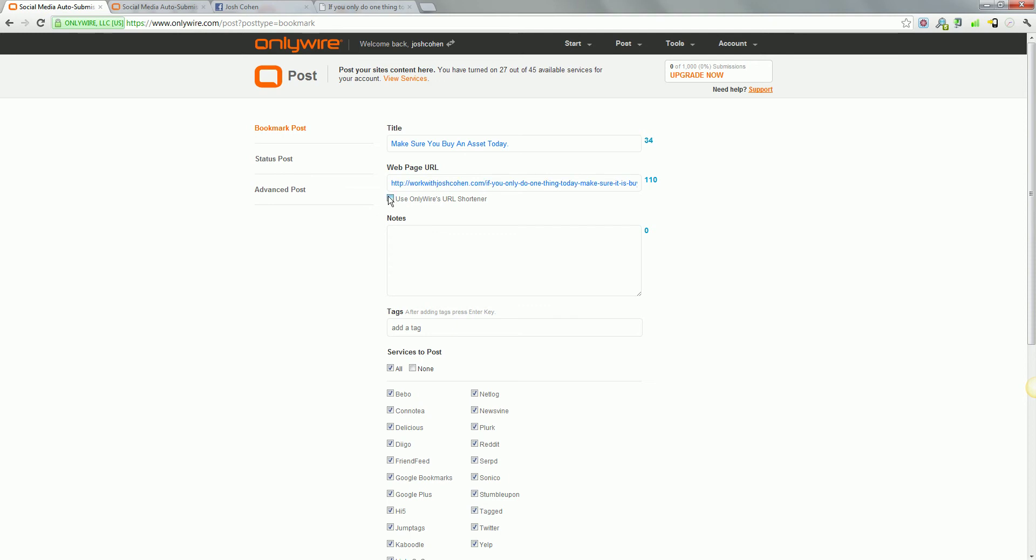
{"action": "left_click_drag", "start_coordinate": [410, 199], "coordinate": [485, 202]}
{"action": "left_click", "coordinate": [492, 198]}
- Enter "Content Marketing." as the notes of the bookmark post
{"action": "scroll", "coordinate": [722, 226], "scroll_direction": "down", "scroll_amount": 2}
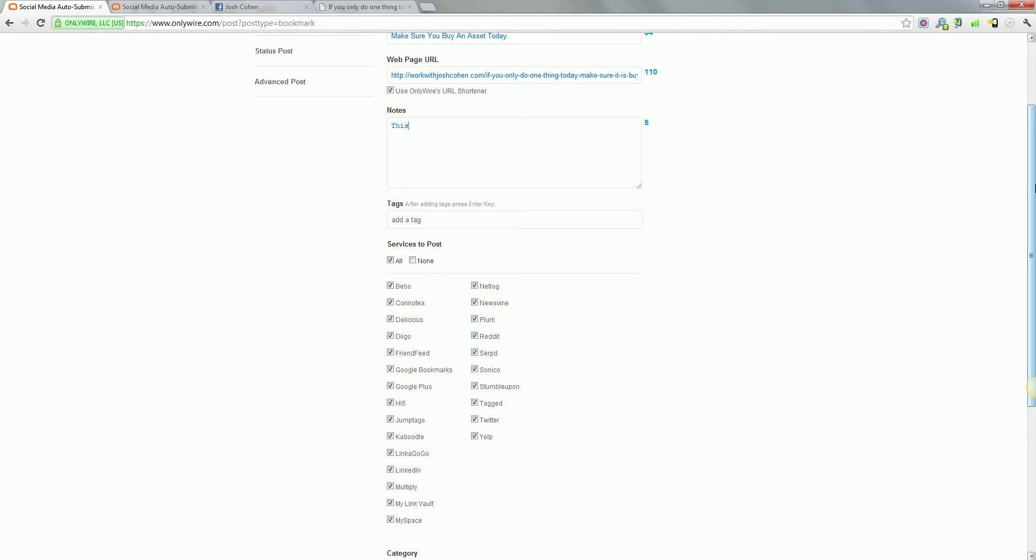
{"action": "key", "text": "F5"}
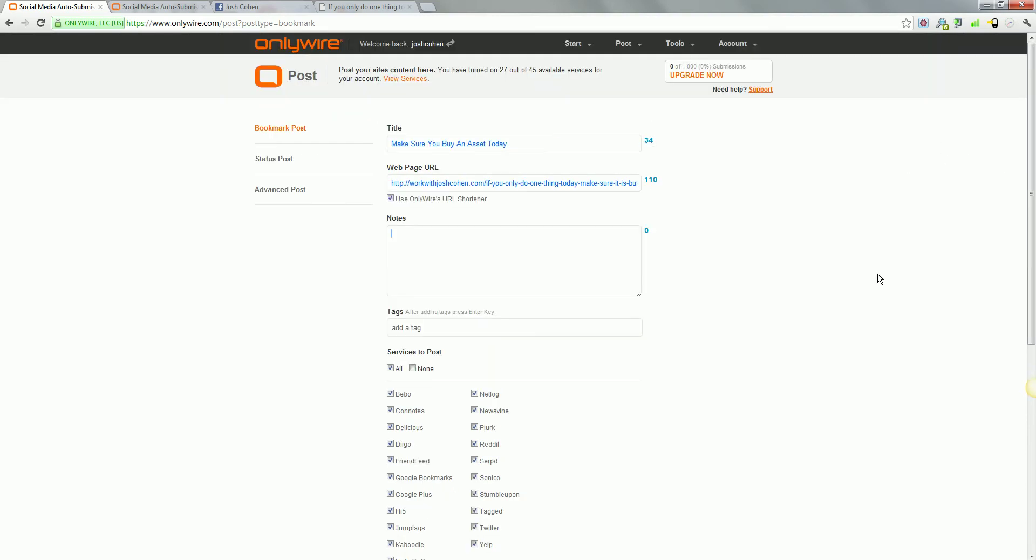
{"action": "type", "text": "ntent "}
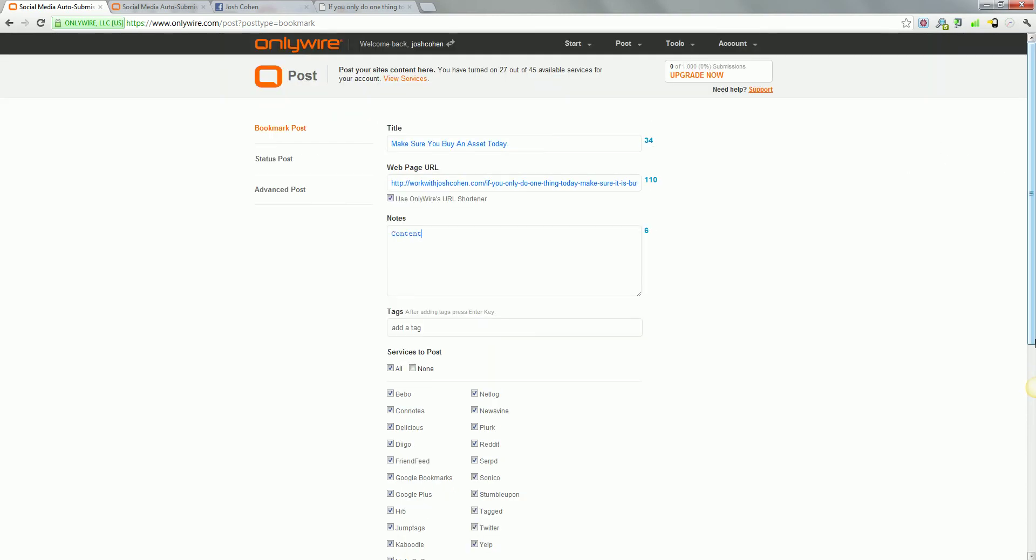
{"action": "type", "text": "Marketing."}
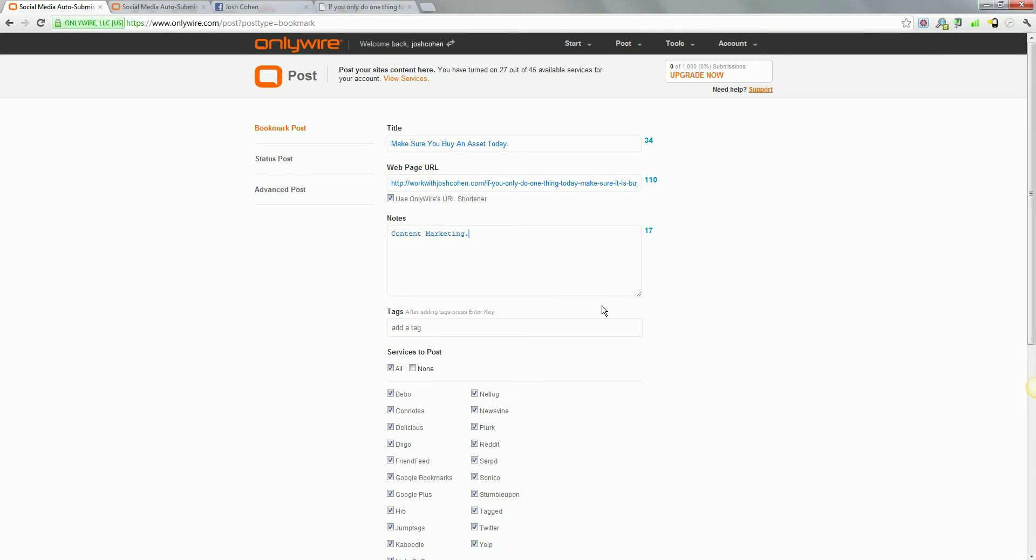
- Add the tag "content marketing" to the bookmark post
{"action": "left_click", "coordinate": [460, 325]}
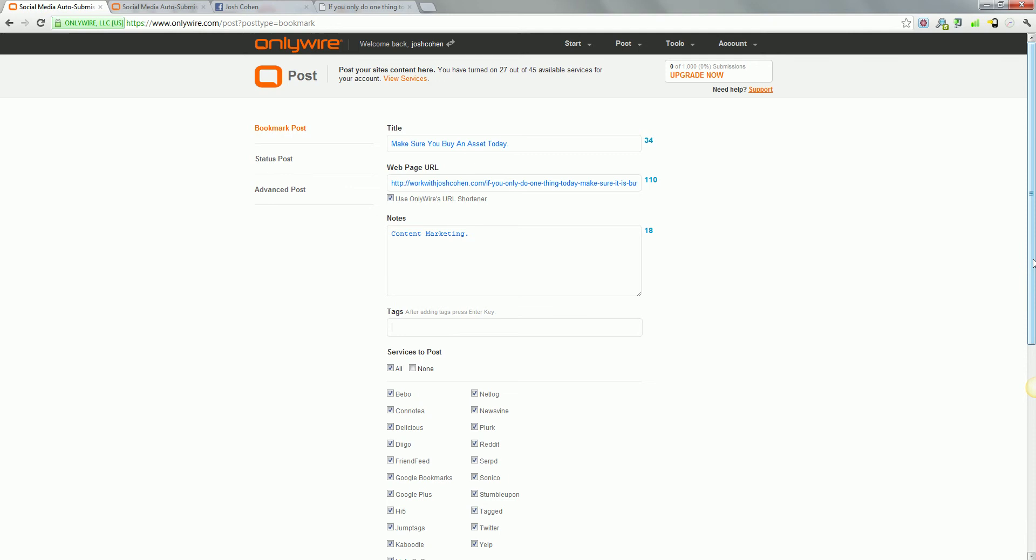
{"action": "type", "text": "con"}
{"action": "type", "text": "tent marketing book"}
{"action": "key", "text": "Return"}
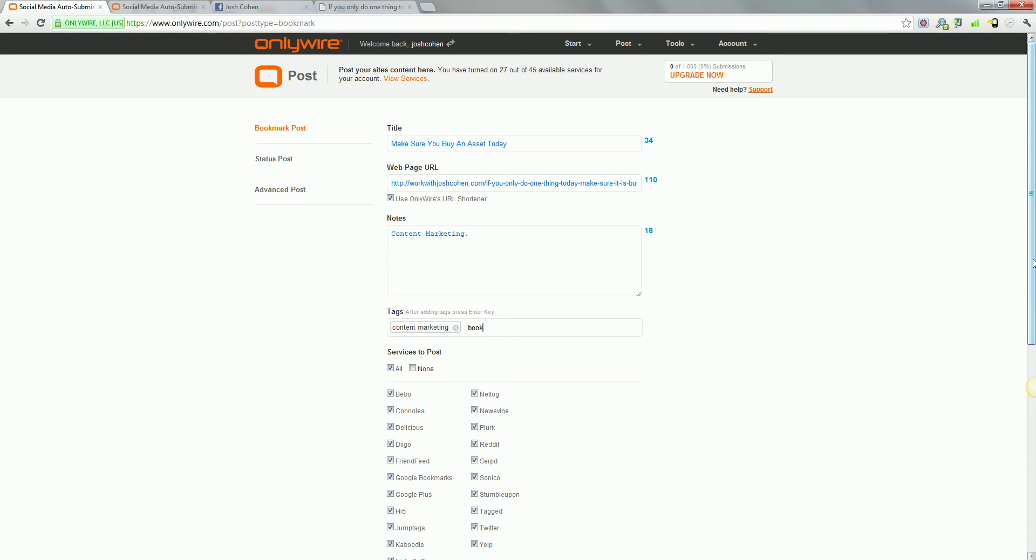
- Try to add a second tag "social bookmark" and clear all tags from the post
{"action": "type", "text": "book"}
{"action": "key", "text": "BackSpace"}
{"action": "key", "text": "BackSpace"}
{"action": "type", "text": "social bookmark"}
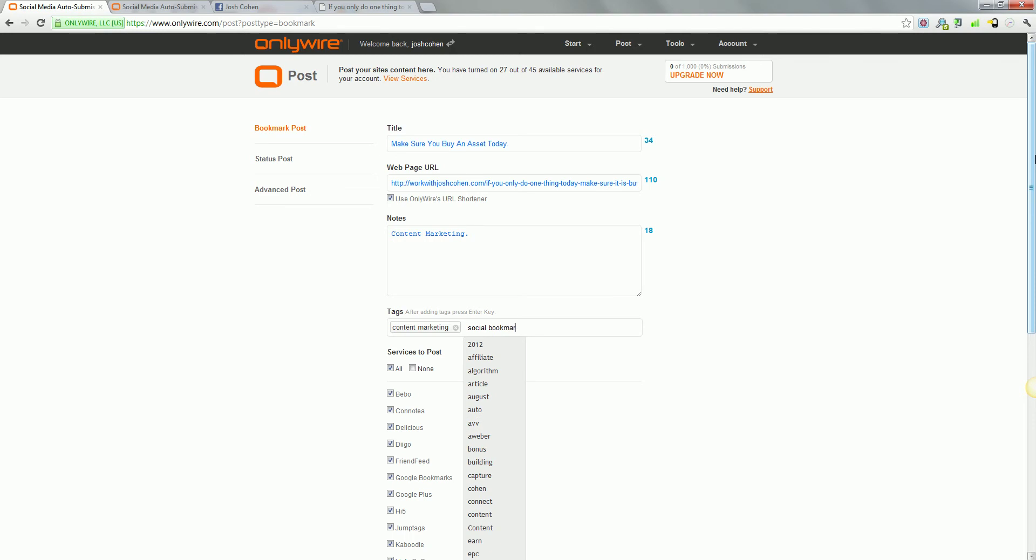
{"action": "key", "text": "BackSpace"}
{"action": "key", "text": "BackSpace"}
{"action": "key", "text": "BackSpace"}
{"action": "key", "text": "BackSpace"}
{"action": "key", "text": "BackSpace"}
{"action": "key", "text": "BackSpace"}
{"action": "key", "text": "BackSpace"}
{"action": "key", "text": "BackSpace"}
{"action": "key", "text": "BackSpace"}
{"action": "key", "text": "BackSpace"}
{"action": "key", "text": "BackSpace"}
{"action": "key", "text": "BackSpace"}
{"action": "key", "text": "BackSpace"}
{"action": "key", "text": "BackSpace"}
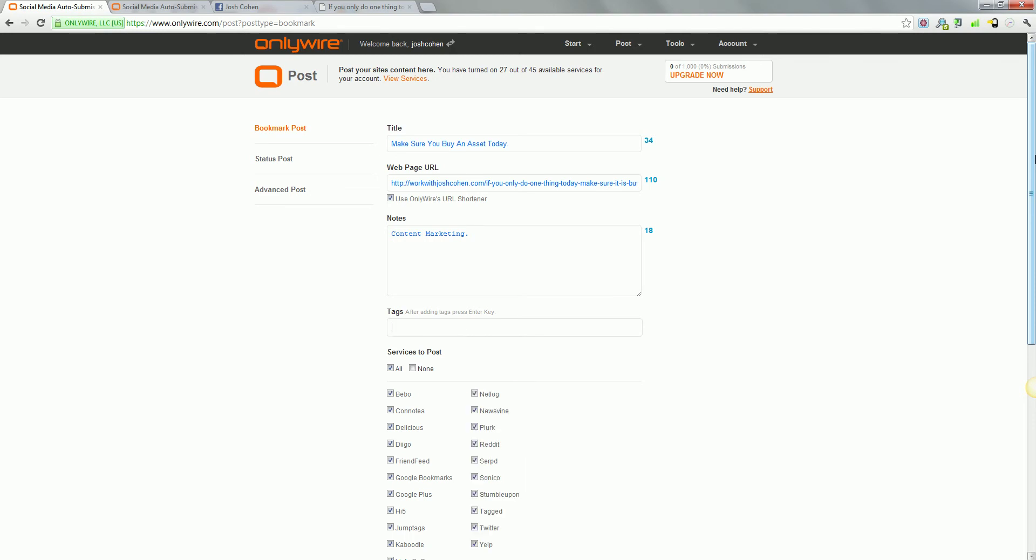
- Switch to the blog article's tab and look through its text for suitable tags
{"action": "key", "text": "ctrl+4"}
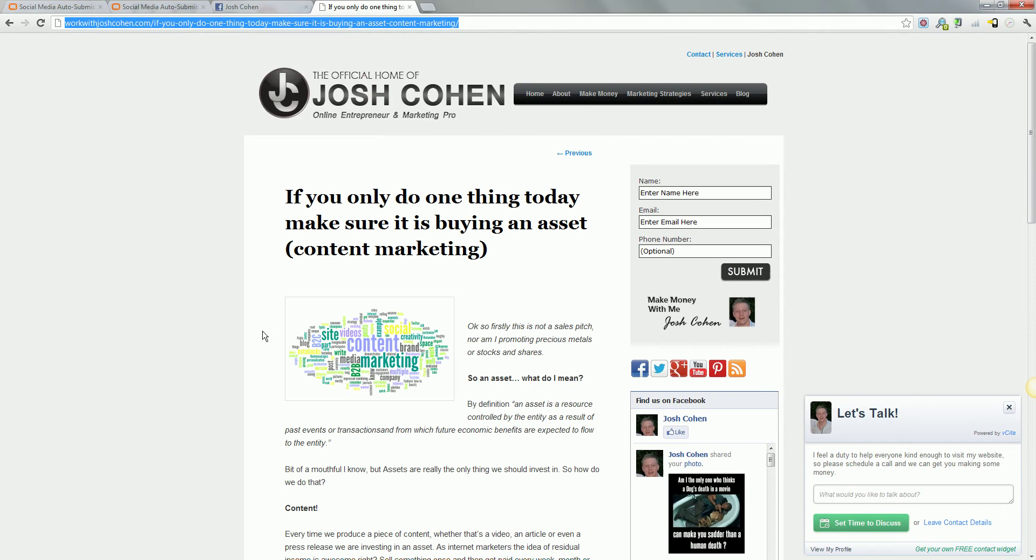
{"action": "scroll", "coordinate": [234, 324], "scroll_direction": "down", "scroll_amount": 1}
{"action": "scroll", "coordinate": [234, 324], "scroll_direction": "down", "scroll_amount": 2}
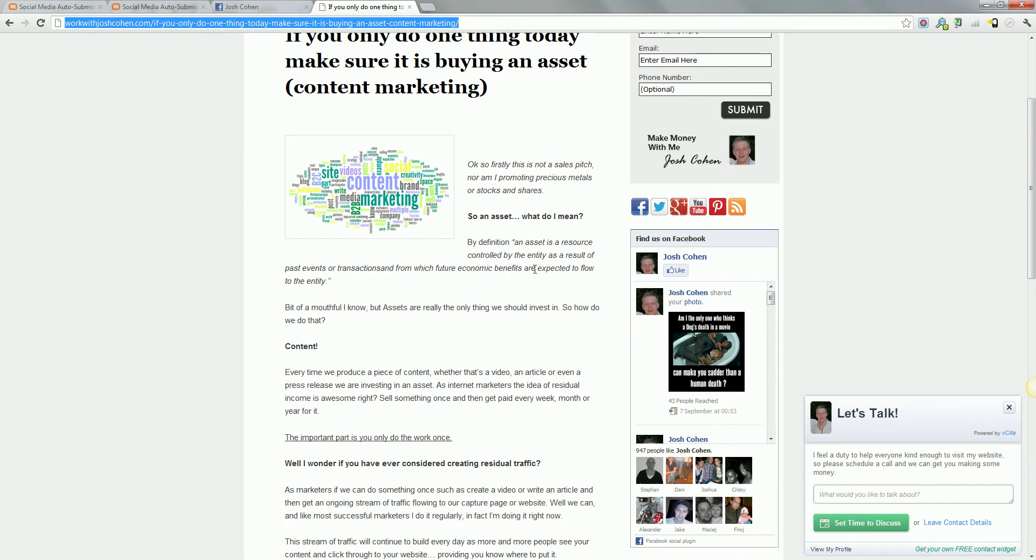
{"action": "scroll", "coordinate": [250, 300], "scroll_direction": "down", "scroll_amount": 5}
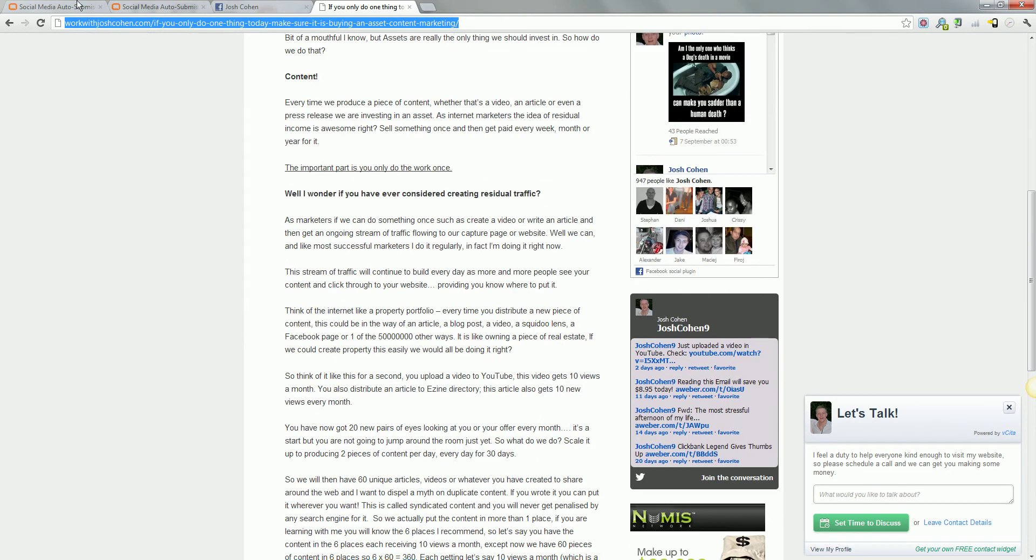
- Return to the OnlyWire bookmark post and enter "content marketing" as its tag
{"action": "left_click", "coordinate": [32, 7]}
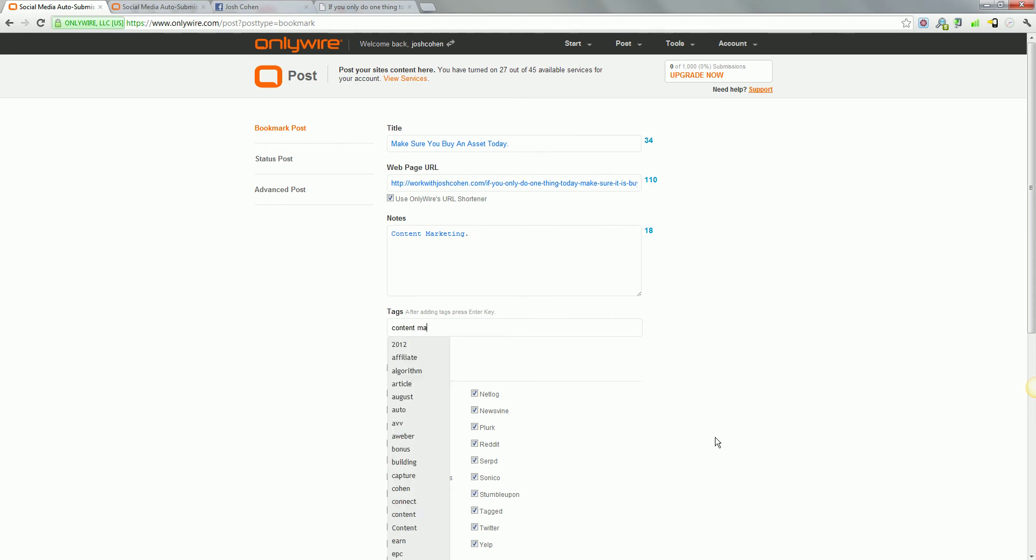
{"action": "type", "text": "keting"}
{"action": "key", "text": "Return"}
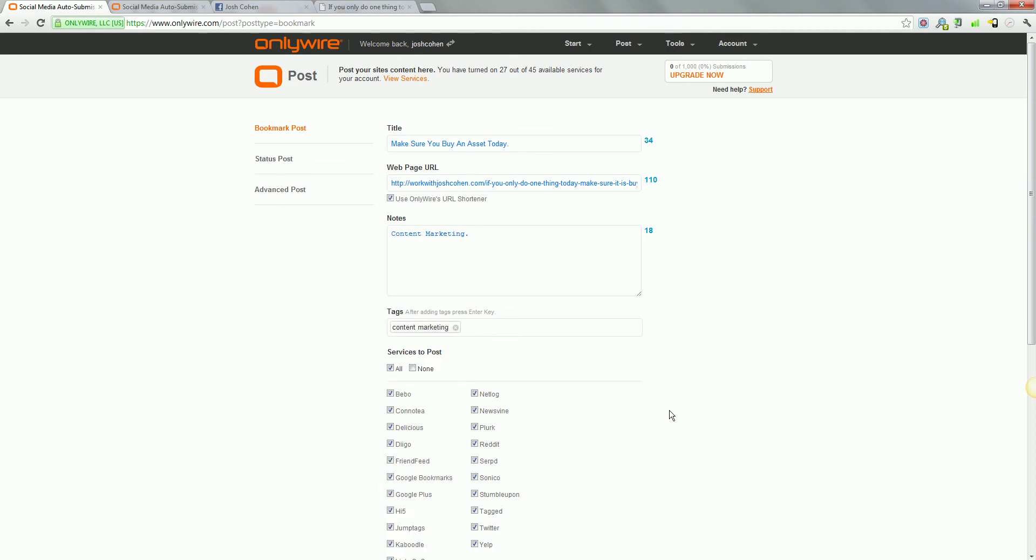
- Deselect all services to post to and select all of them again
{"action": "scroll", "coordinate": [658, 378], "scroll_direction": "down", "scroll_amount": 1}
{"action": "scroll", "coordinate": [658, 374], "scroll_direction": "down", "scroll_amount": 1}
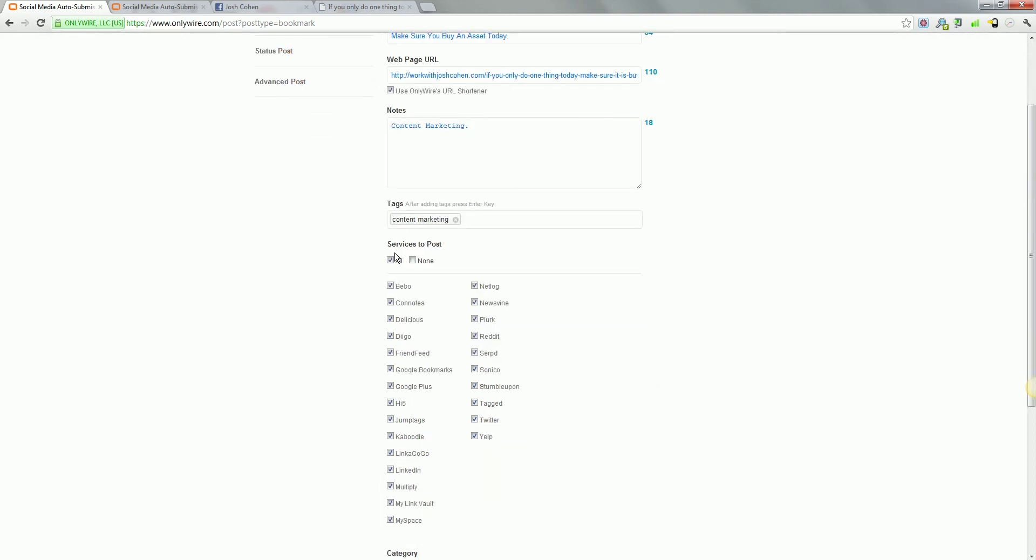
{"action": "scroll", "coordinate": [390, 269], "scroll_direction": "down", "scroll_amount": 2}
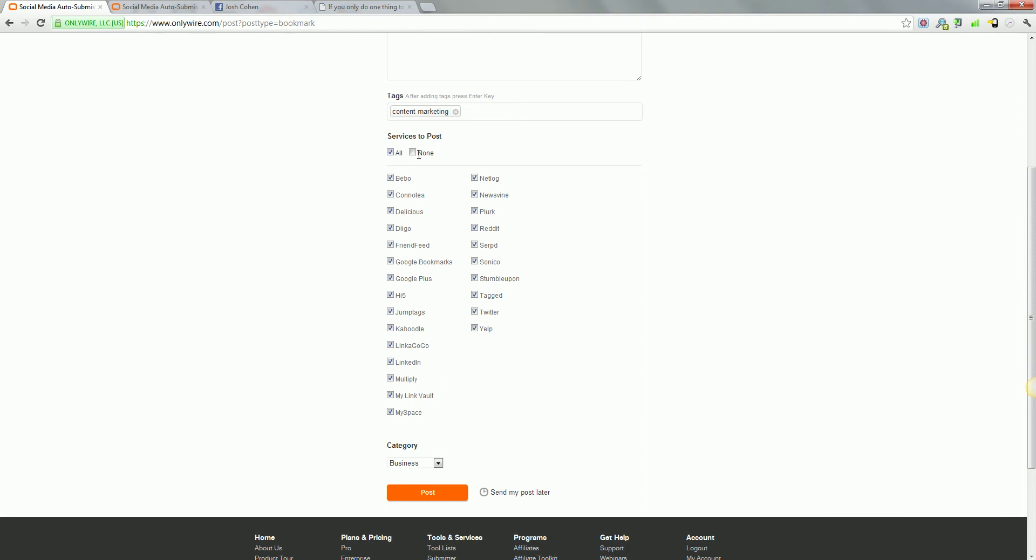
{"action": "left_click", "coordinate": [413, 153]}
{"action": "left_click", "coordinate": [391, 152]}
- Keep Business as the post's category, submit the bookmark post to all services and close the success message
{"action": "scroll", "coordinate": [528, 348], "scroll_direction": "down", "scroll_amount": 2}
{"action": "left_click", "coordinate": [417, 356]}
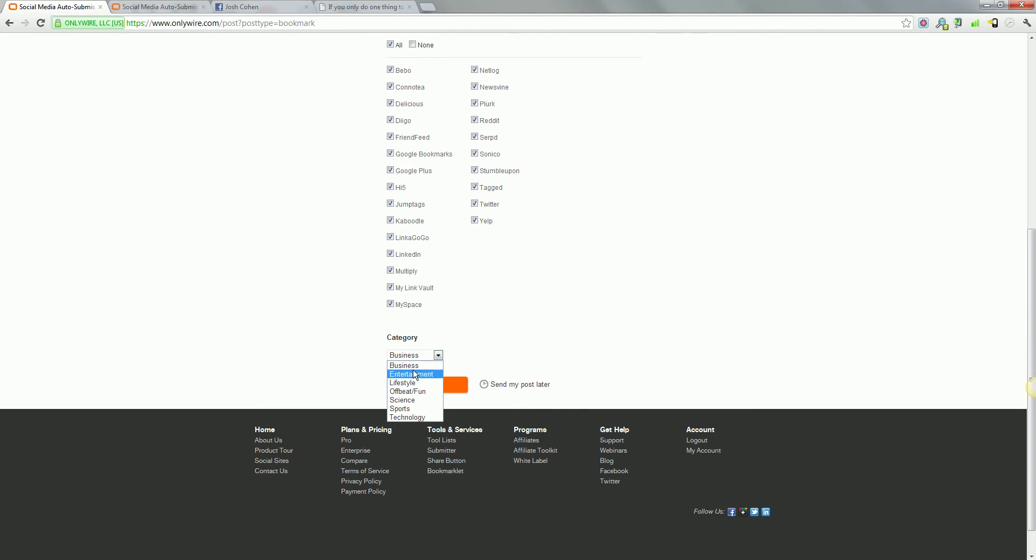
{"action": "left_click", "coordinate": [474, 351]}
{"action": "key", "text": "Tab"}
{"action": "key", "text": "Return"}
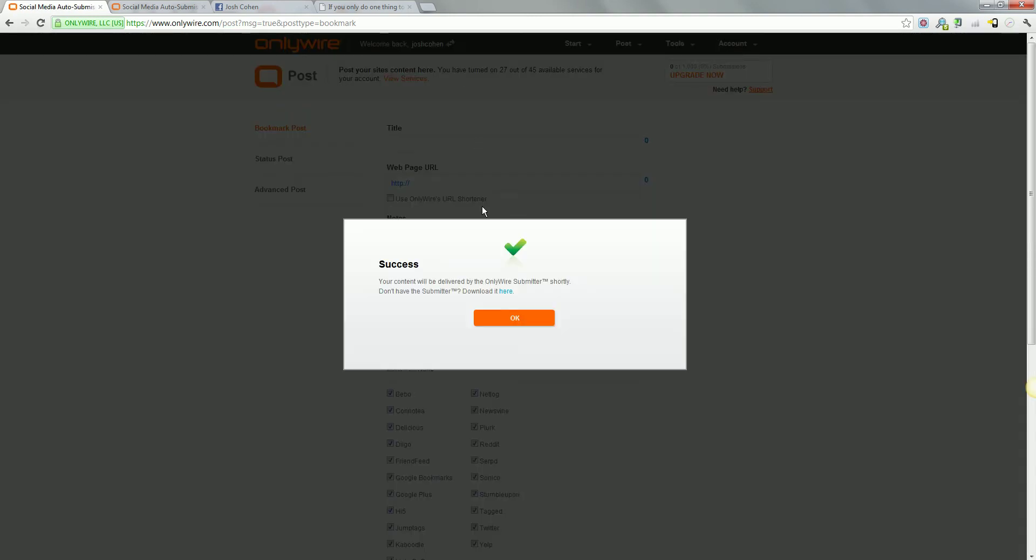
{"action": "left_click", "coordinate": [515, 320]}
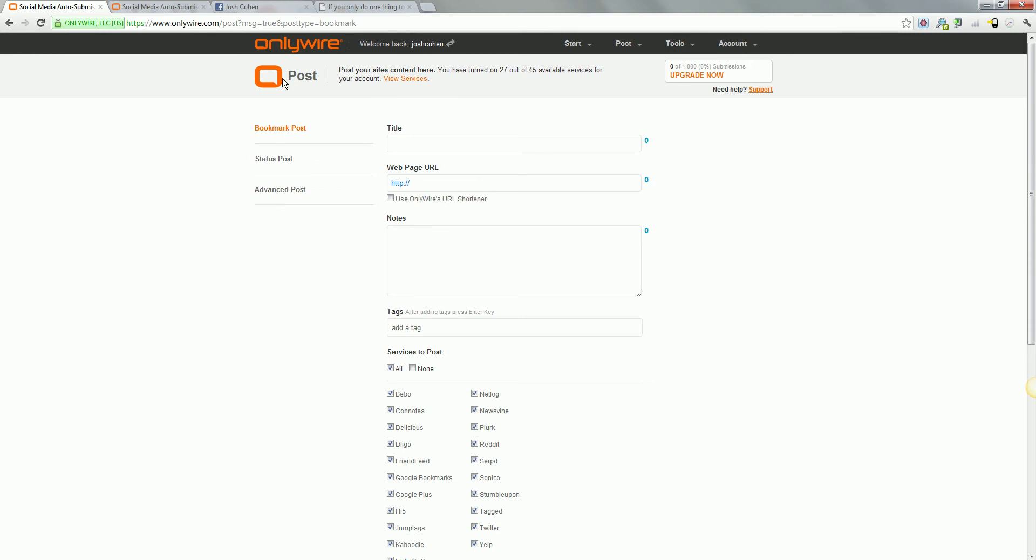
- Show the hidden system tray icons and close them again
{"action": "left_click", "coordinate": [912, 559]}
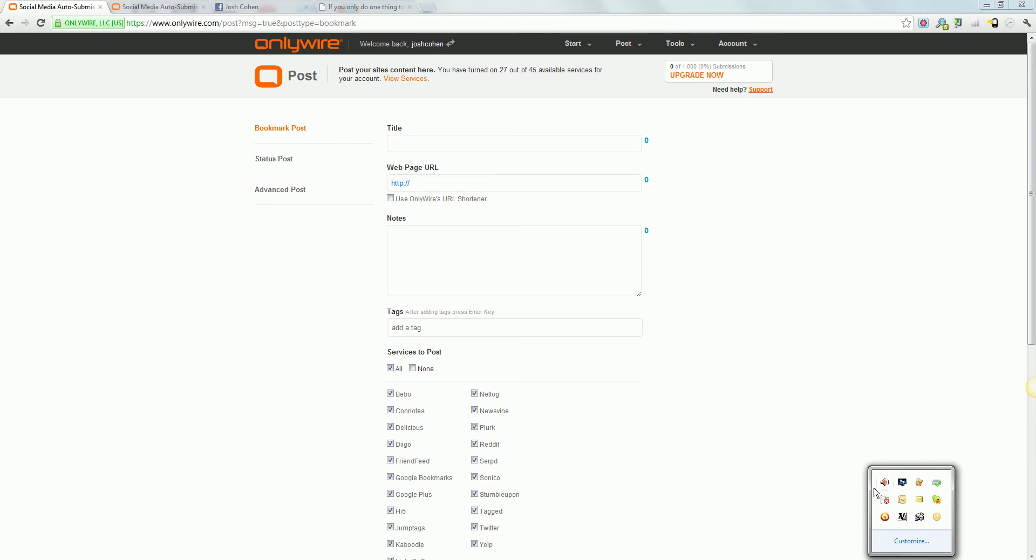
{"action": "left_click", "coordinate": [745, 385]}
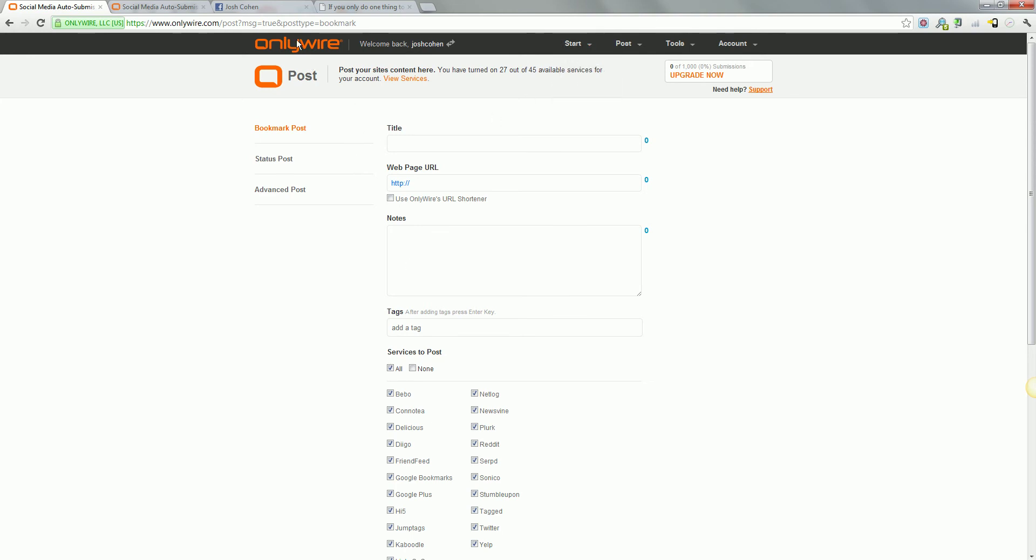
- Open the OnlyWire home page and look through it from the social network banner to the "Who is it For?" section
{"action": "left_click", "coordinate": [676, 61]}
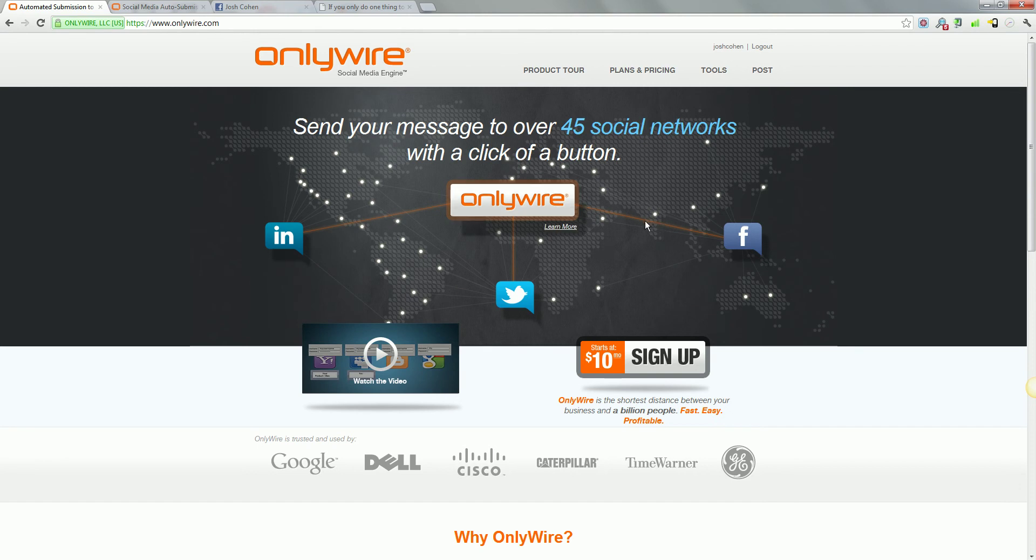
{"action": "scroll", "coordinate": [646, 220], "scroll_direction": "down", "scroll_amount": 2}
{"action": "scroll", "coordinate": [591, 207], "scroll_direction": "up", "scroll_amount": 2}
{"action": "scroll", "coordinate": [269, 330], "scroll_direction": "down", "scroll_amount": 3}
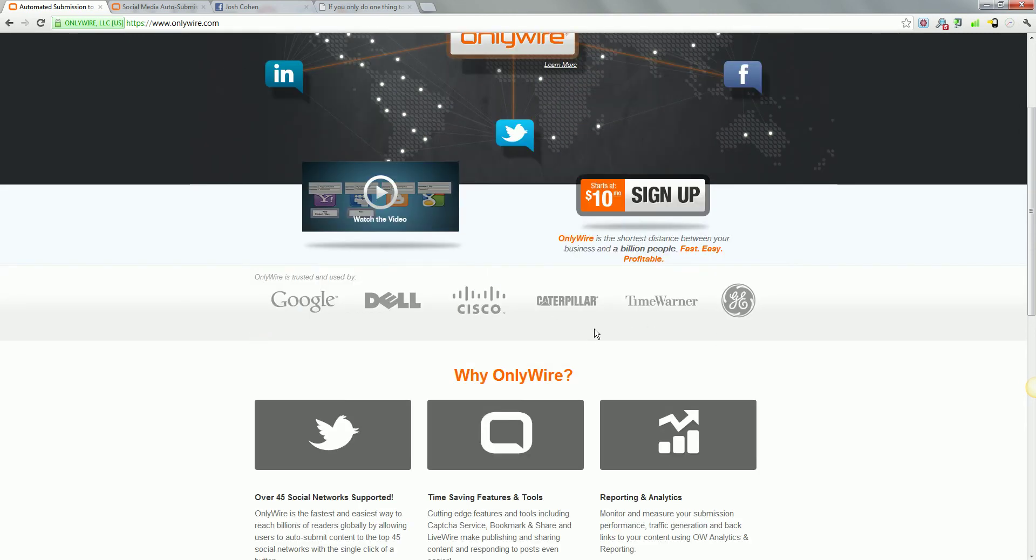
{"action": "scroll", "coordinate": [864, 359], "scroll_direction": "up", "scroll_amount": 3}
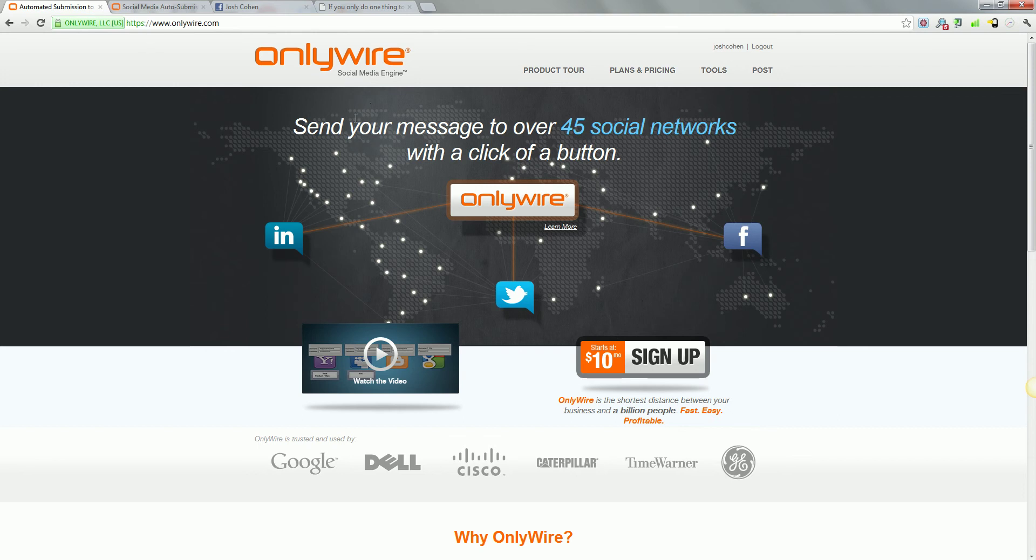
{"action": "scroll", "coordinate": [592, 195], "scroll_direction": "down", "scroll_amount": 7}
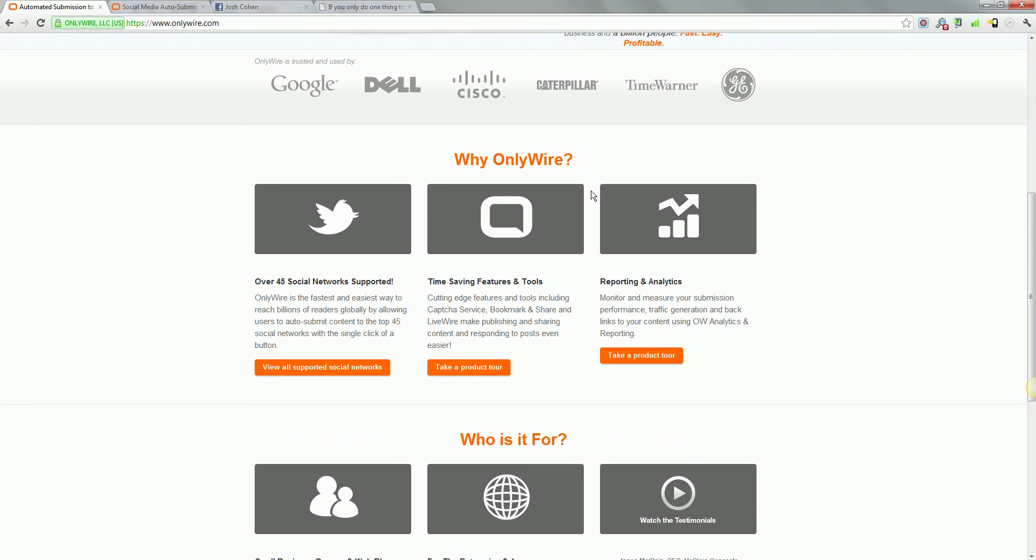
{"action": "scroll", "coordinate": [592, 195], "scroll_direction": "down", "scroll_amount": 7}
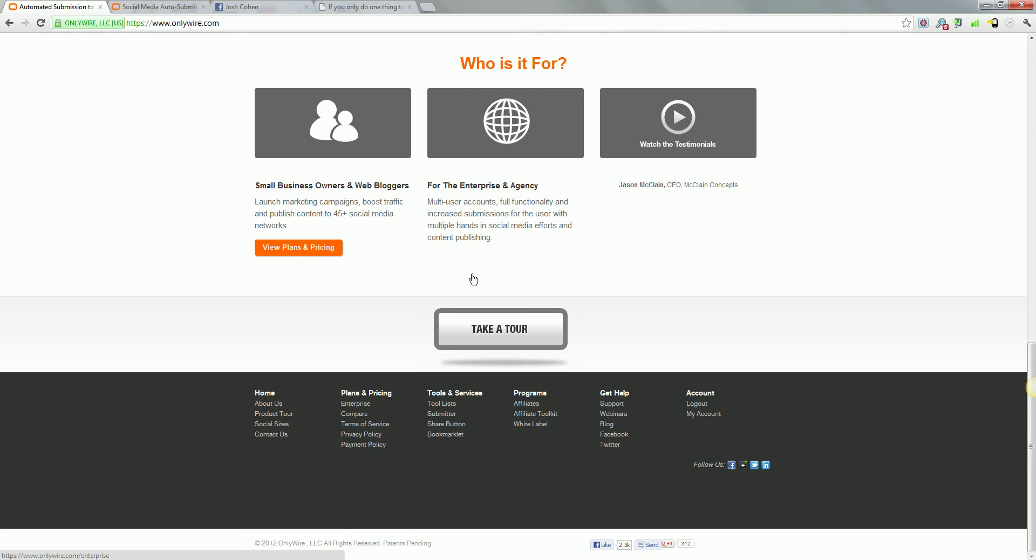
- Open the Enterprise & Agency plans and pricing, review the included features and return to the home page
{"action": "left_click", "coordinate": [487, 264]}
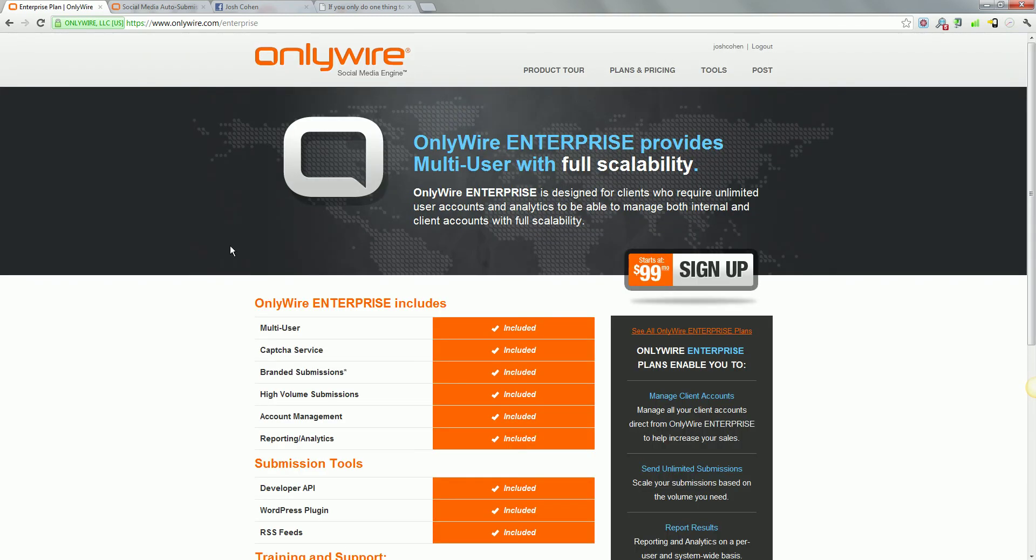
{"action": "scroll", "coordinate": [232, 250], "scroll_direction": "down", "scroll_amount": 2}
{"action": "scroll", "coordinate": [318, 243], "scroll_direction": "down", "scroll_amount": 4}
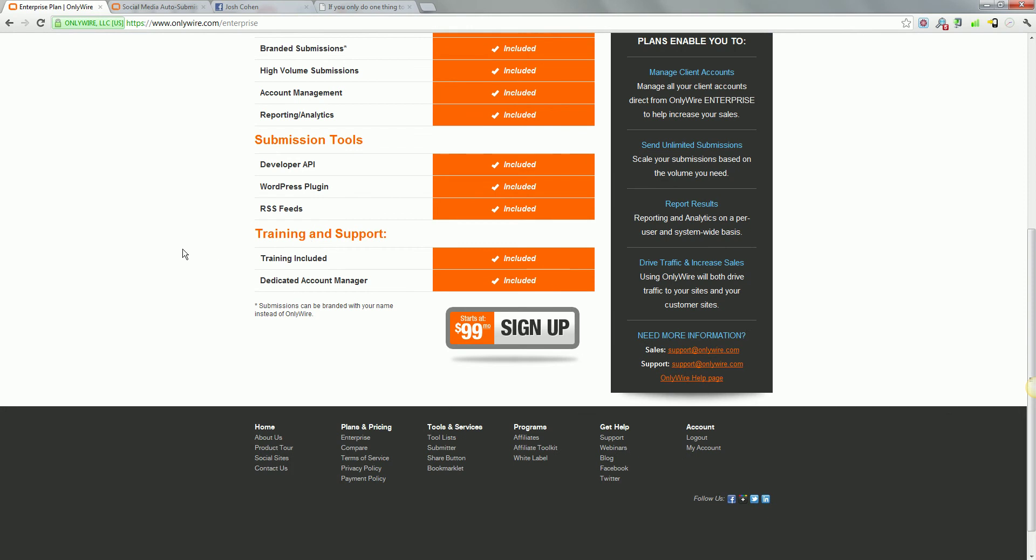
{"action": "scroll", "coordinate": [297, 269], "scroll_direction": "up", "scroll_amount": 6}
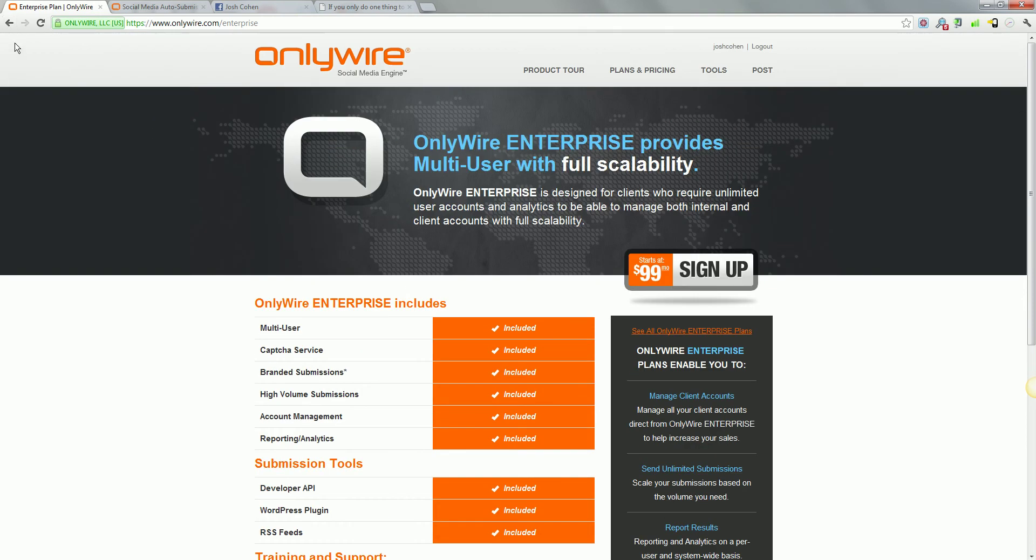
{"action": "left_click", "coordinate": [9, 22]}
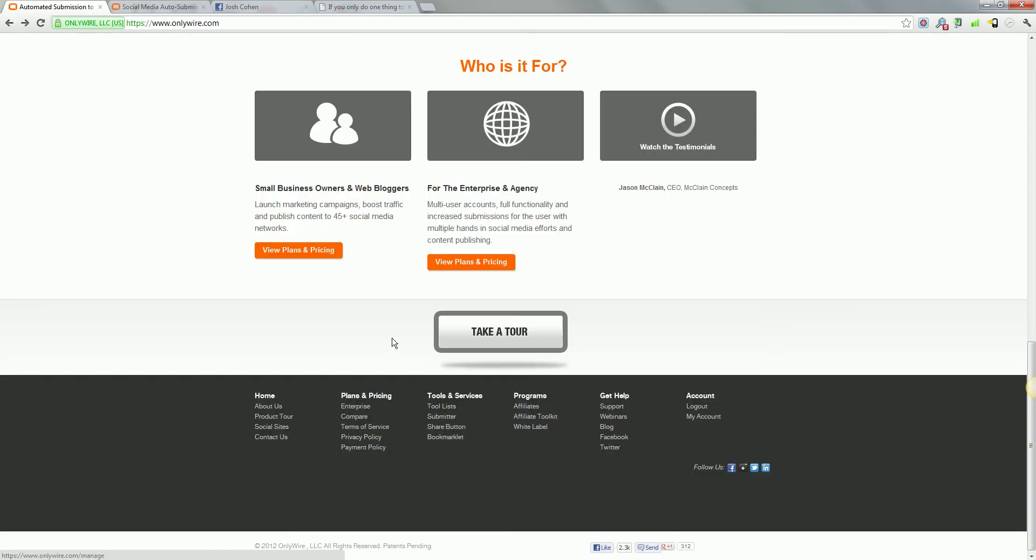
- Follow the small business plans and pricing link and examine the resulting page, including the monthly submission allowance
{"action": "left_click", "coordinate": [298, 254]}
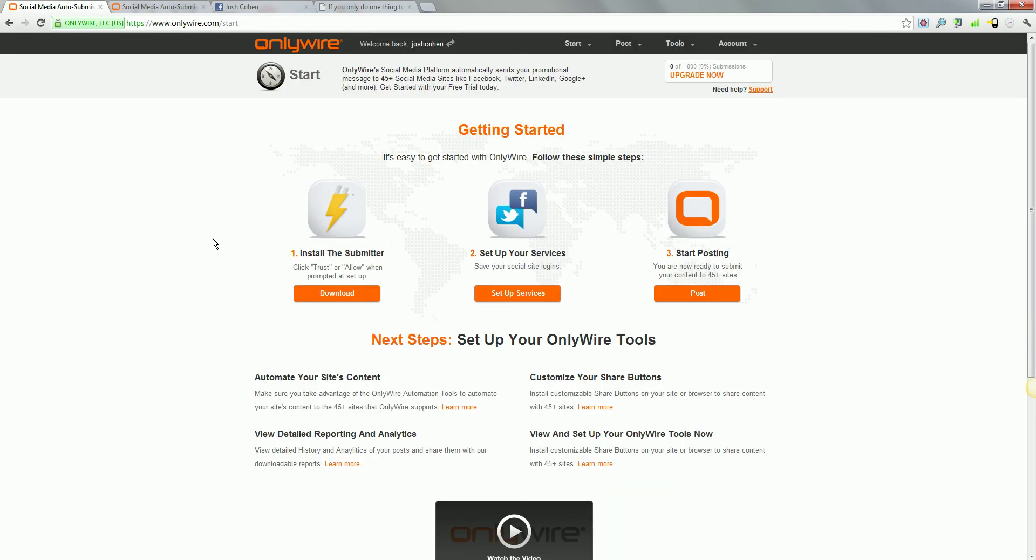
{"action": "scroll", "coordinate": [215, 244], "scroll_direction": "down", "scroll_amount": 5}
{"action": "scroll", "coordinate": [215, 244], "scroll_direction": "up", "scroll_amount": 5}
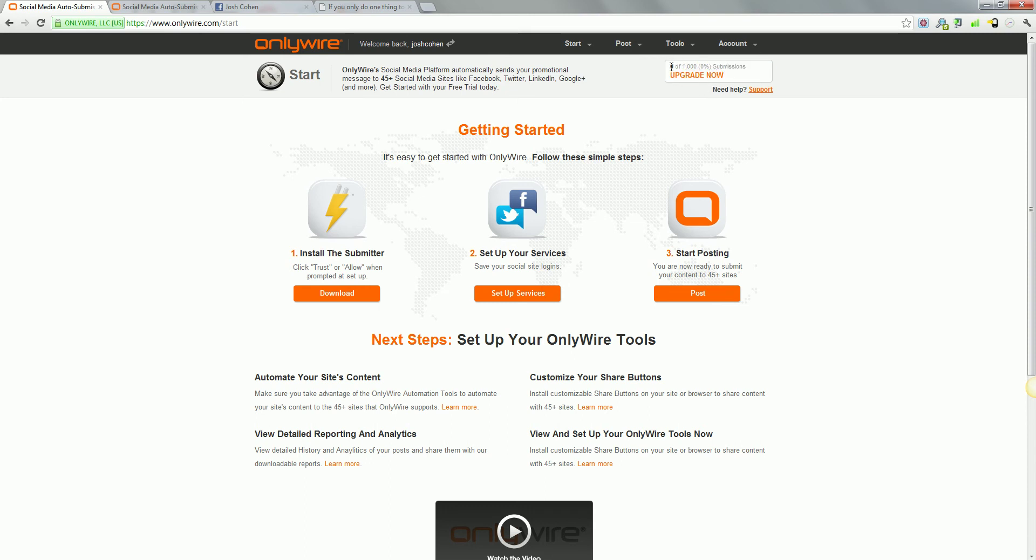
{"action": "left_click_drag", "start_coordinate": [678, 67], "coordinate": [727, 67]}
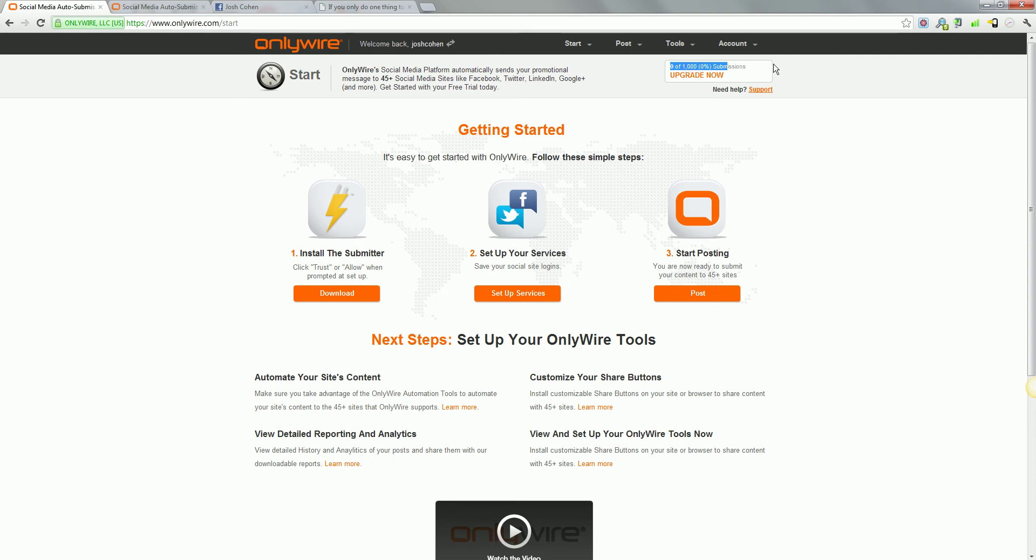
{"action": "left_click", "coordinate": [800, 68]}
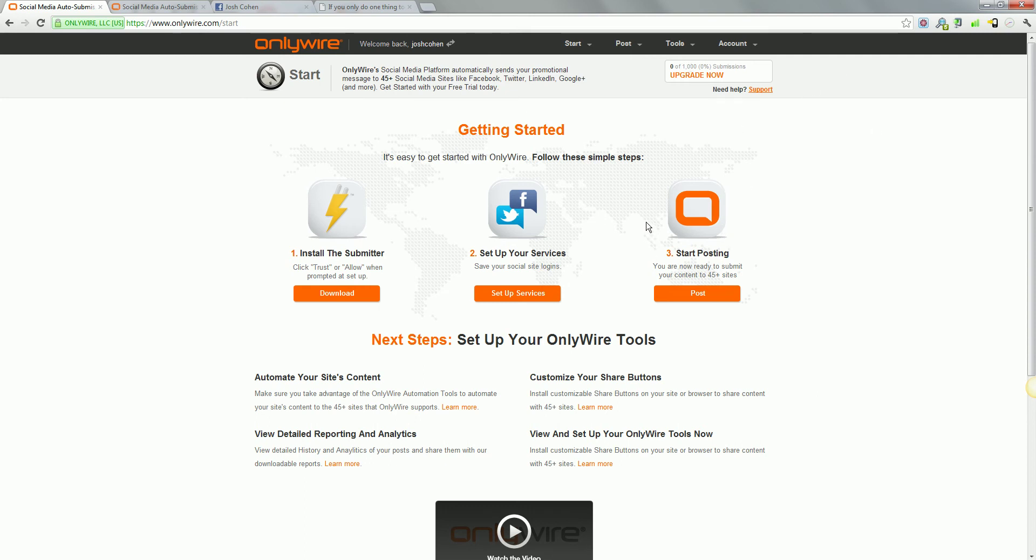
{"action": "scroll", "coordinate": [647, 227], "scroll_direction": "down", "scroll_amount": 5}
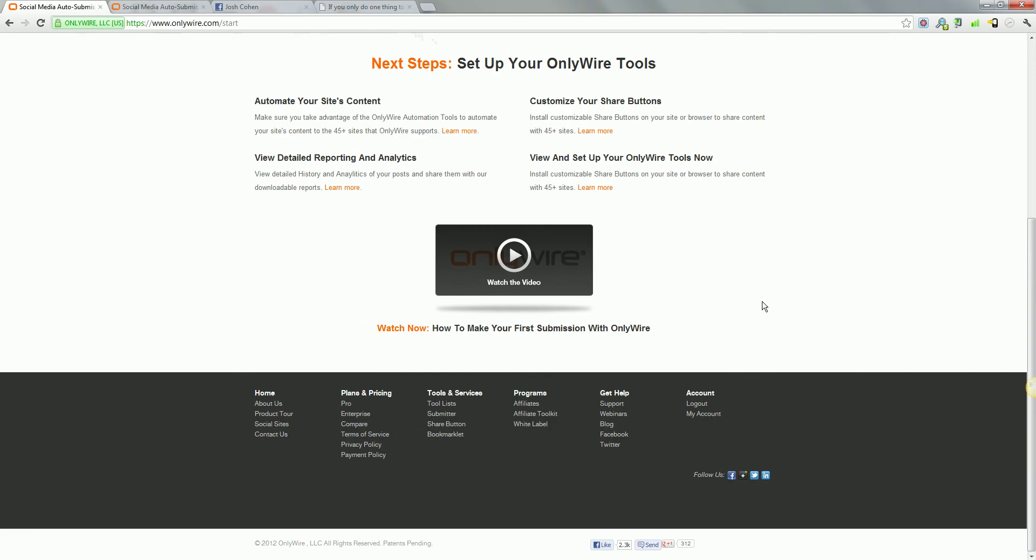
{"action": "scroll", "coordinate": [733, 342], "scroll_direction": "up", "scroll_amount": 5}
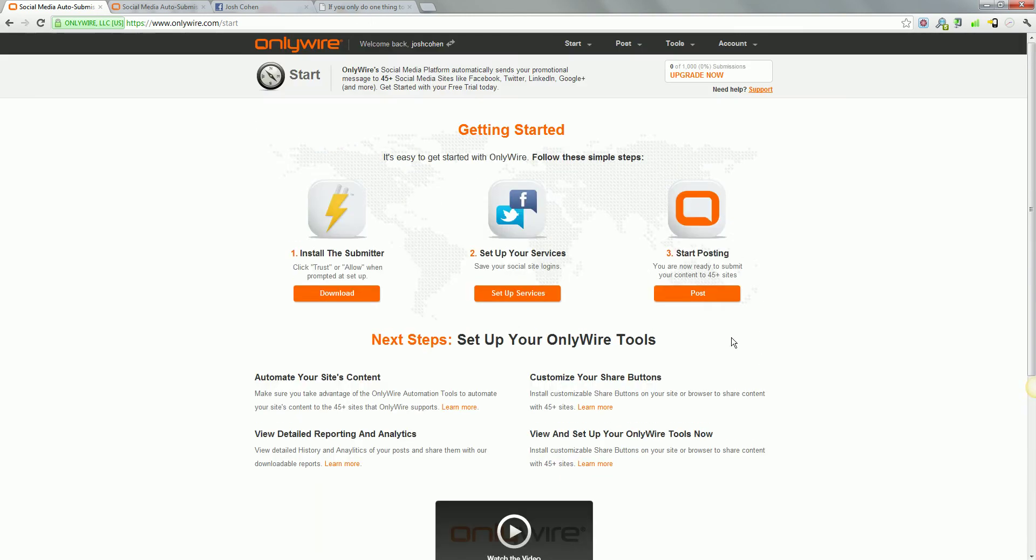
- Open the Analytics tool and look over its Top Submissions preview
{"action": "mouse_move", "coordinate": [677, 47]}
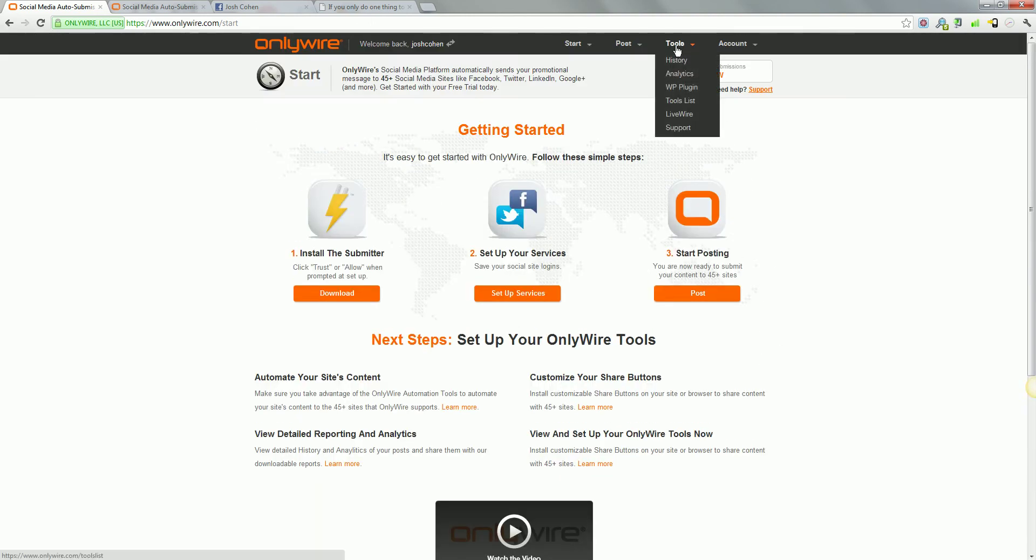
{"action": "left_click", "coordinate": [683, 77]}
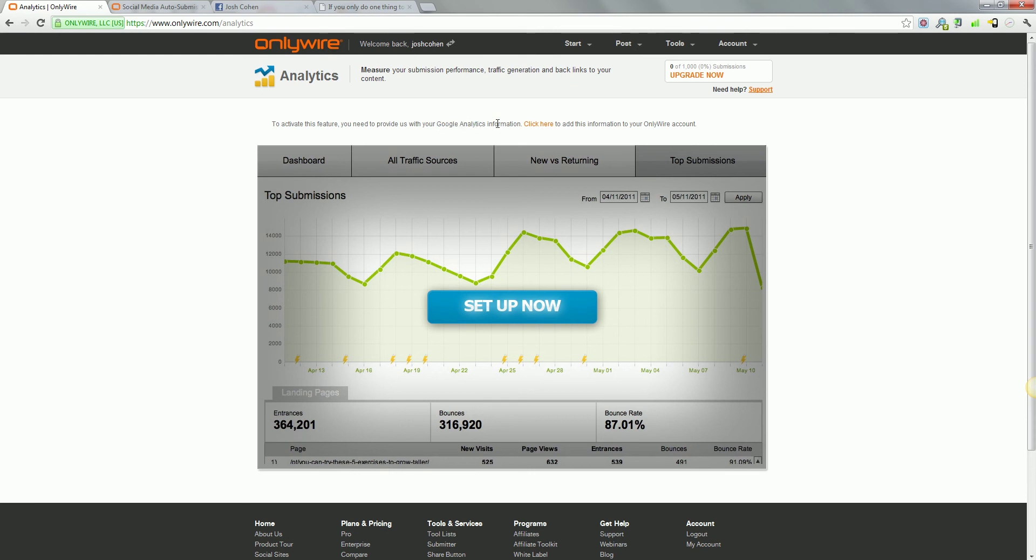
{"action": "scroll", "coordinate": [298, 191], "scroll_direction": "down", "scroll_amount": 3}
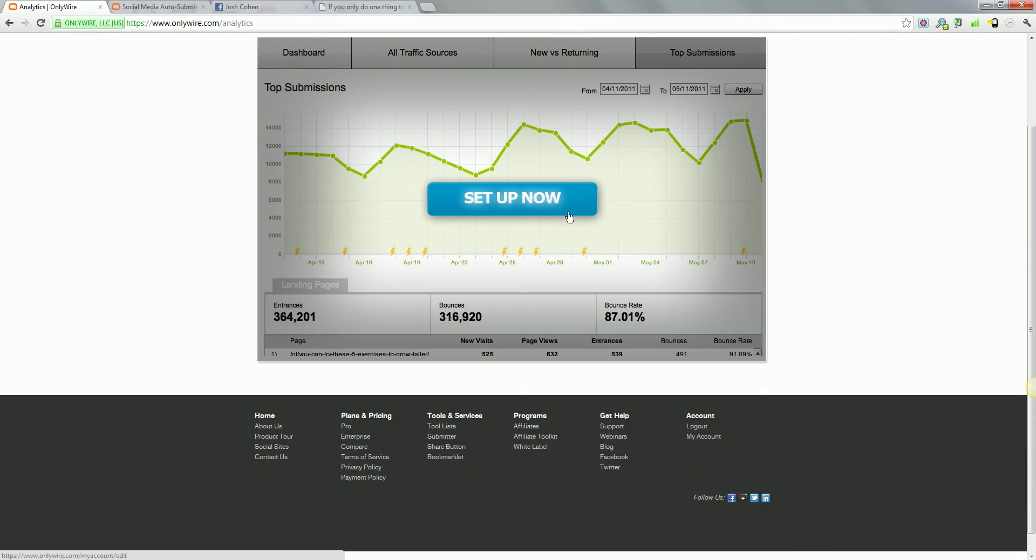
{"action": "scroll", "coordinate": [570, 217], "scroll_direction": "up", "scroll_amount": 3}
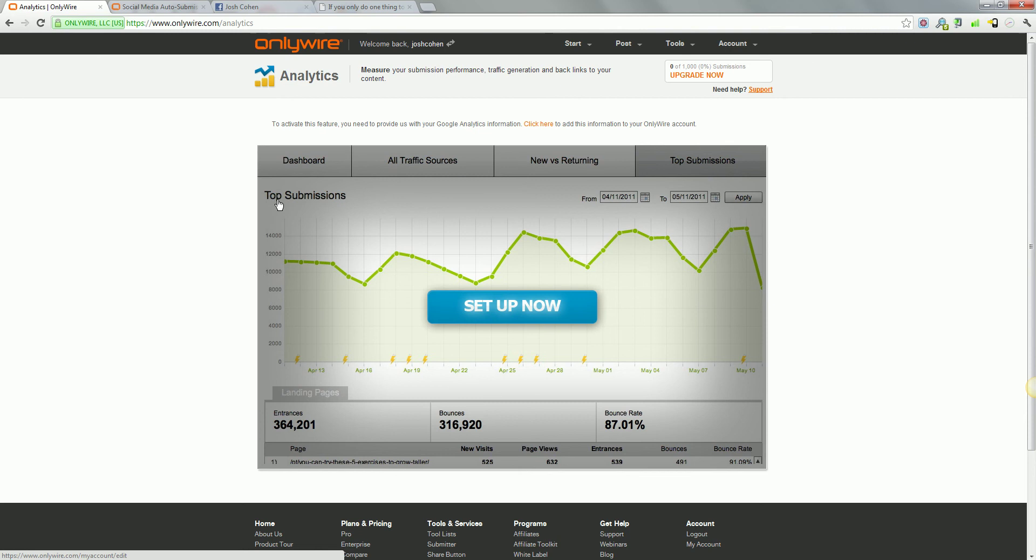
- Open the Analytics set-up and review the account profile's Google Analytics, password and billing fields
{"action": "left_click", "coordinate": [521, 309]}
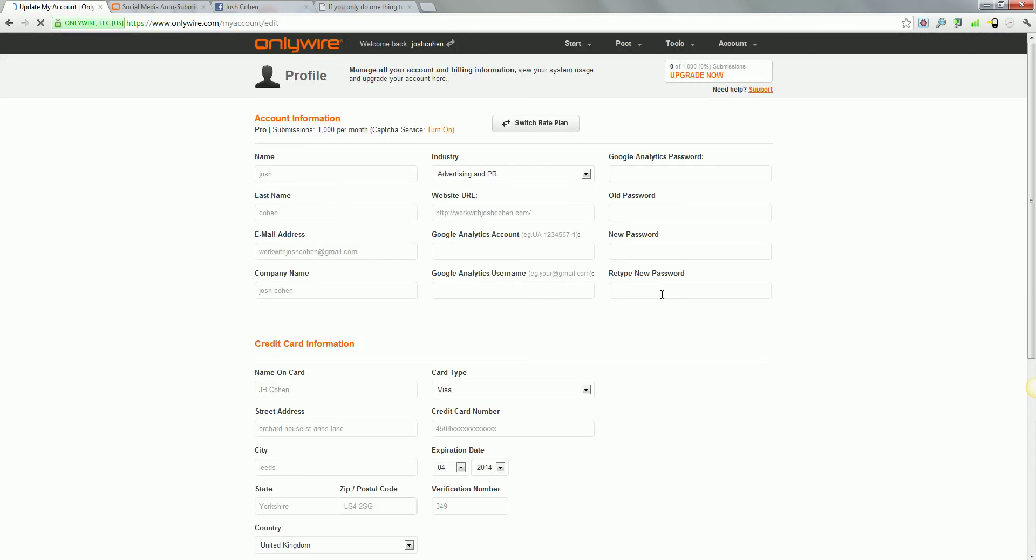
{"action": "scroll", "coordinate": [377, 179], "scroll_direction": "down", "scroll_amount": 2}
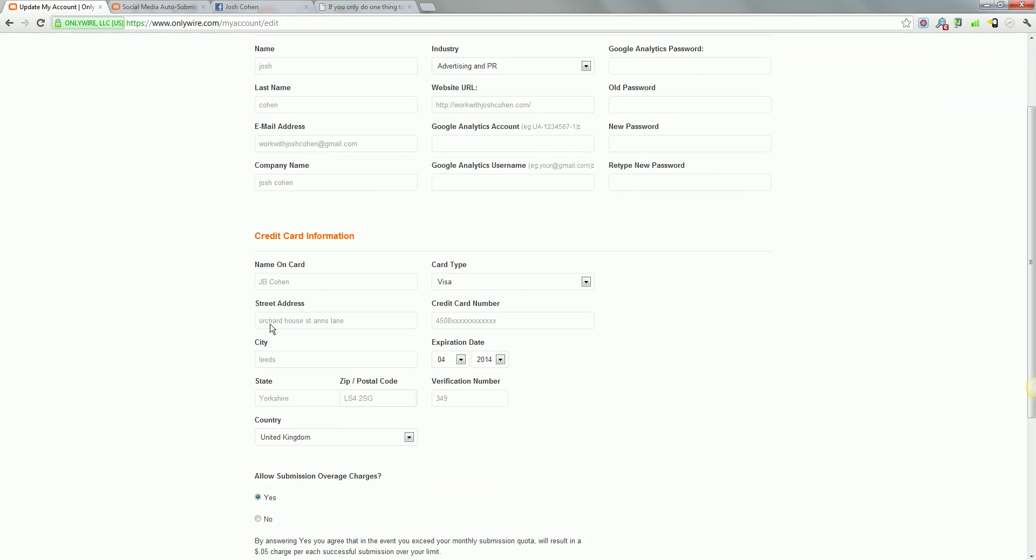
{"action": "scroll", "coordinate": [272, 329], "scroll_direction": "down", "scroll_amount": 3}
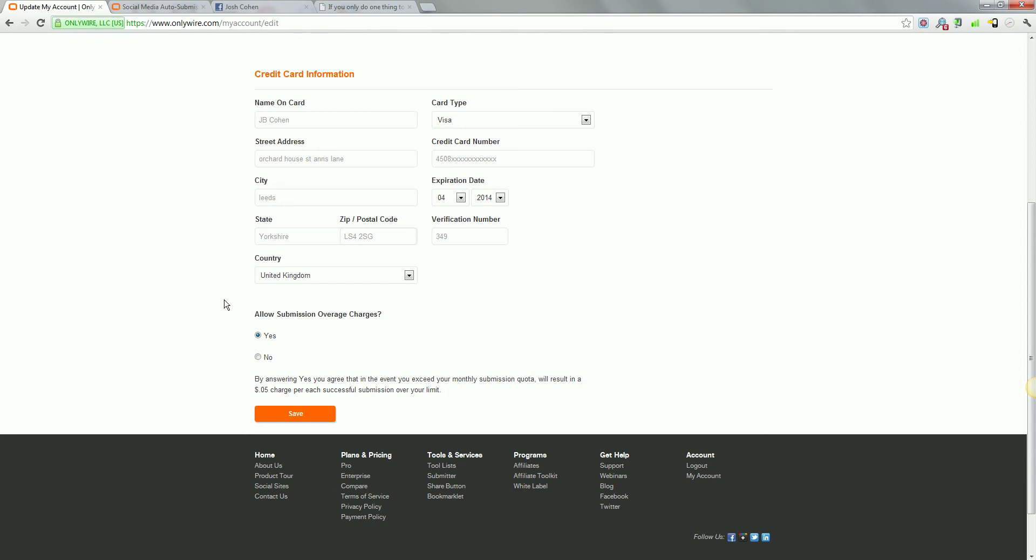
{"action": "scroll", "coordinate": [229, 308], "scroll_direction": "up", "scroll_amount": 5}
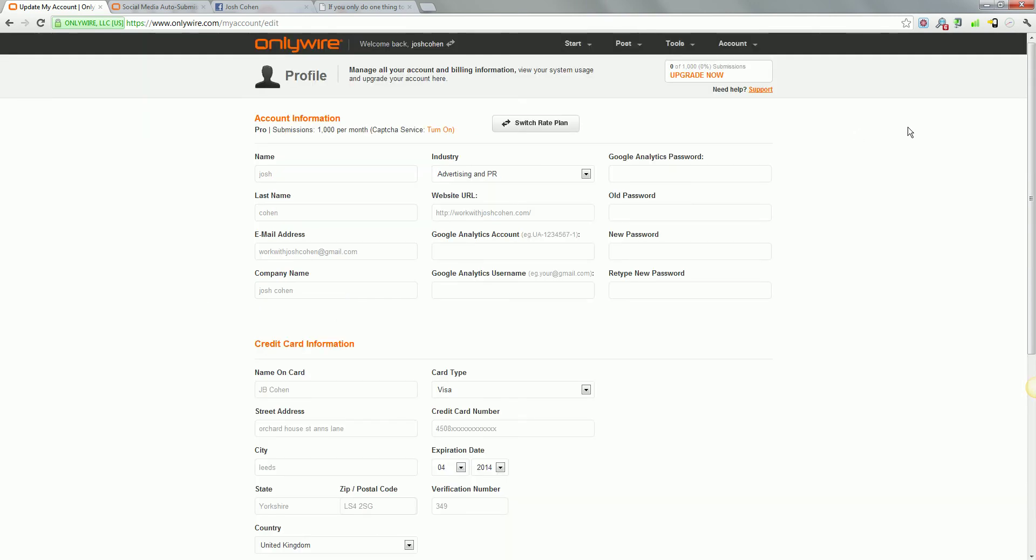
{"action": "left_click", "coordinate": [636, 170]}
{"action": "left_click", "coordinate": [637, 216]}
- Open the WP Plugin tool's WordPress.org page, review the plugin's description and close the page
{"action": "mouse_move", "coordinate": [693, 50]}
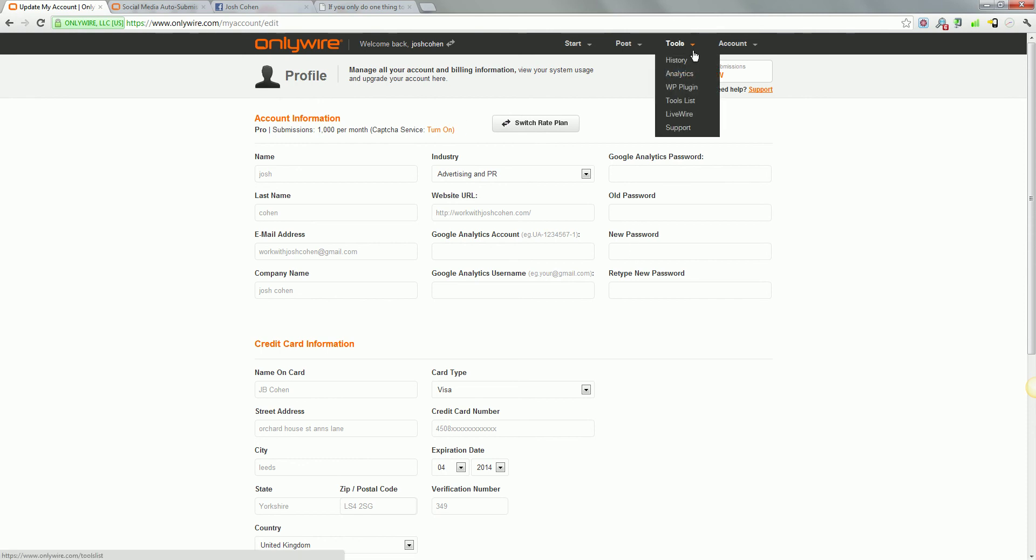
{"action": "left_click", "coordinate": [683, 90]}
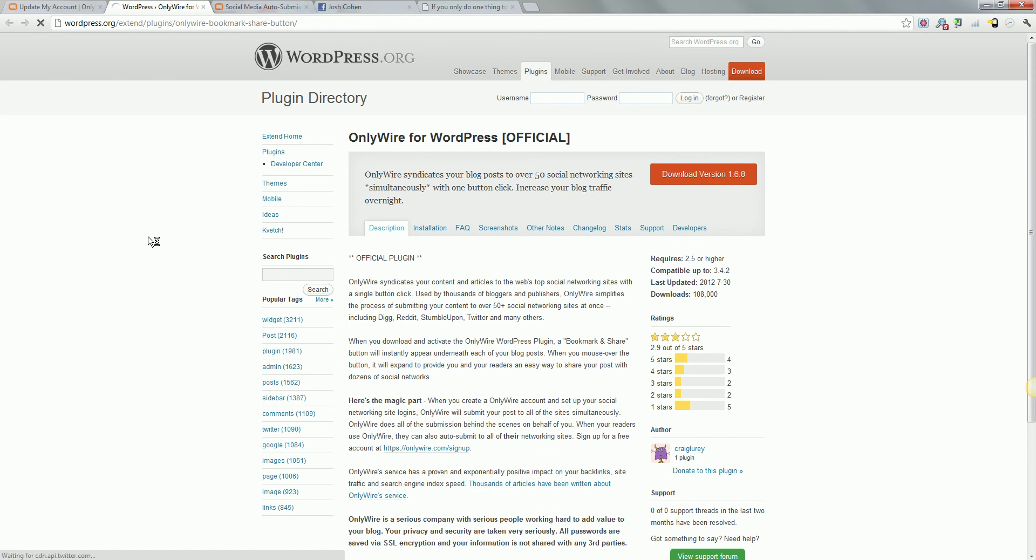
{"action": "scroll", "coordinate": [157, 237], "scroll_direction": "down", "scroll_amount": 3}
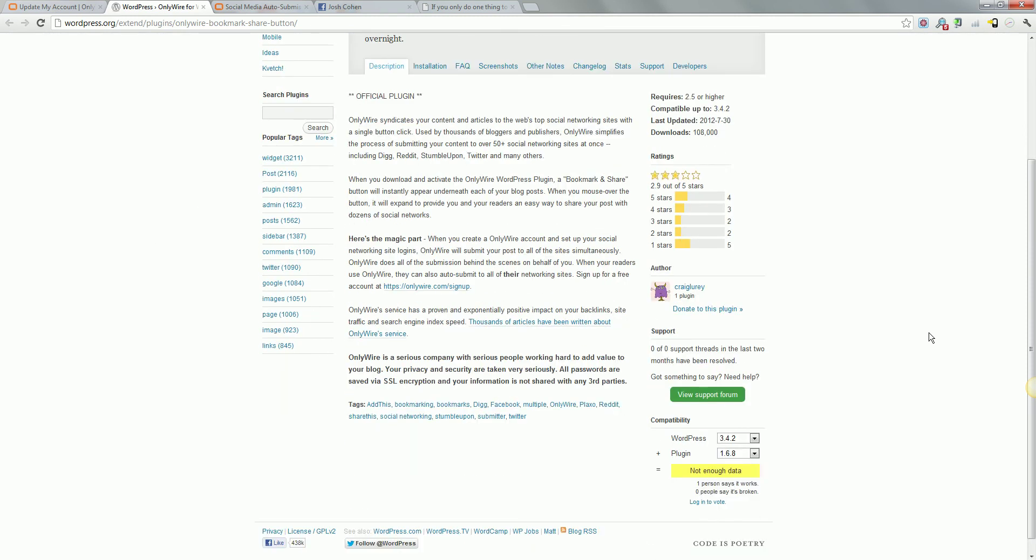
{"action": "scroll", "coordinate": [931, 338], "scroll_direction": "up", "scroll_amount": 3}
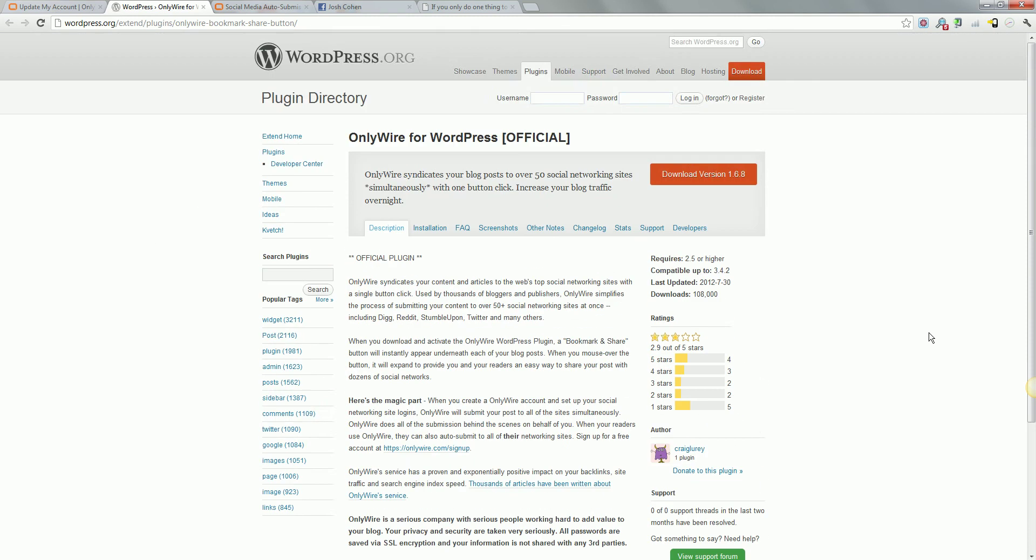
{"action": "middle_click", "coordinate": [176, 13]}
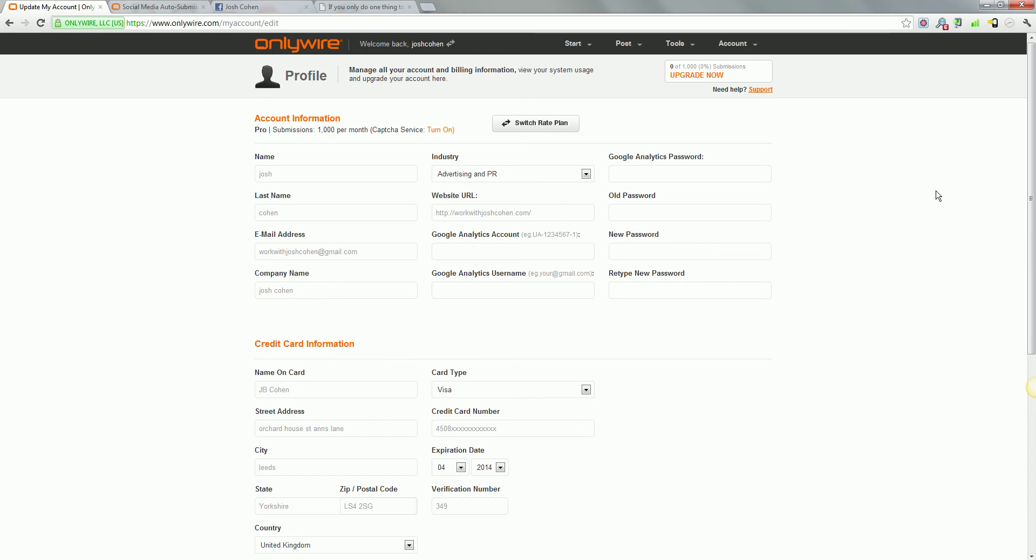
{"action": "scroll", "coordinate": [939, 205], "scroll_direction": "down", "scroll_amount": 1}
{"action": "scroll", "coordinate": [940, 216], "scroll_direction": "up", "scroll_amount": 1}
{"action": "left_click_drag", "start_coordinate": [290, 216], "coordinate": [259, 214]}
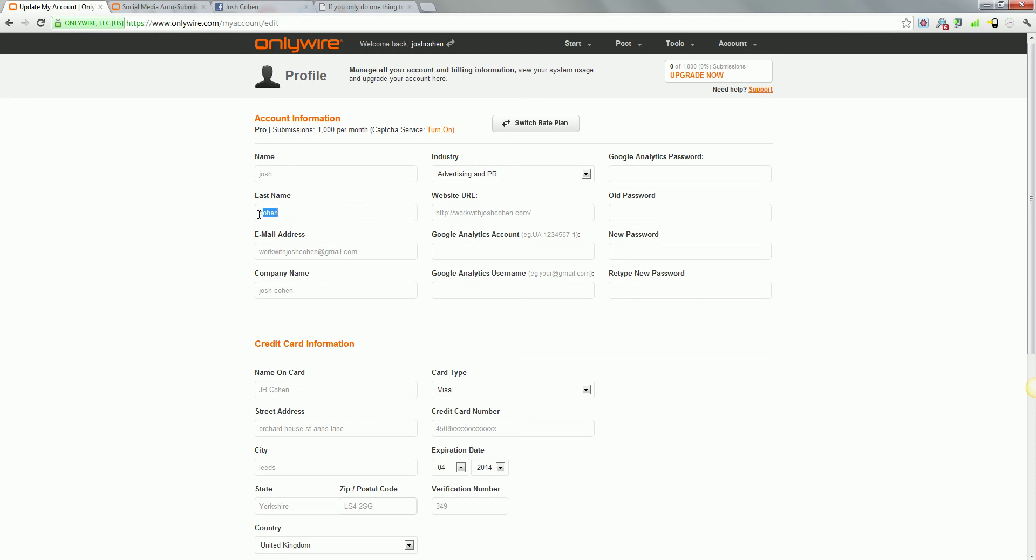
{"action": "left_click", "coordinate": [100, 324]}
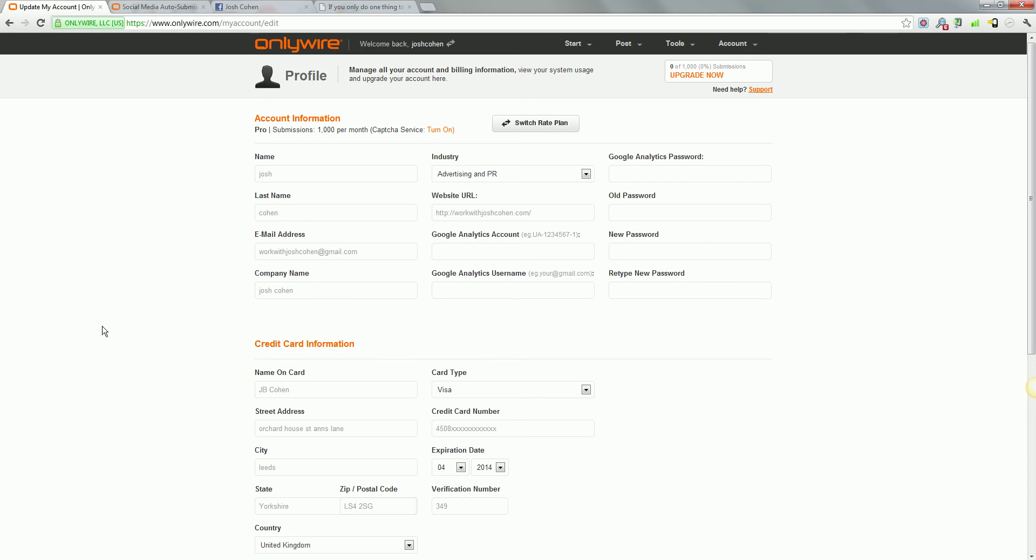
- Open the Affiliates page from the OnlyWire home page's footer and review the affiliate program's benefits and commission terms
{"action": "left_click", "coordinate": [296, 49]}
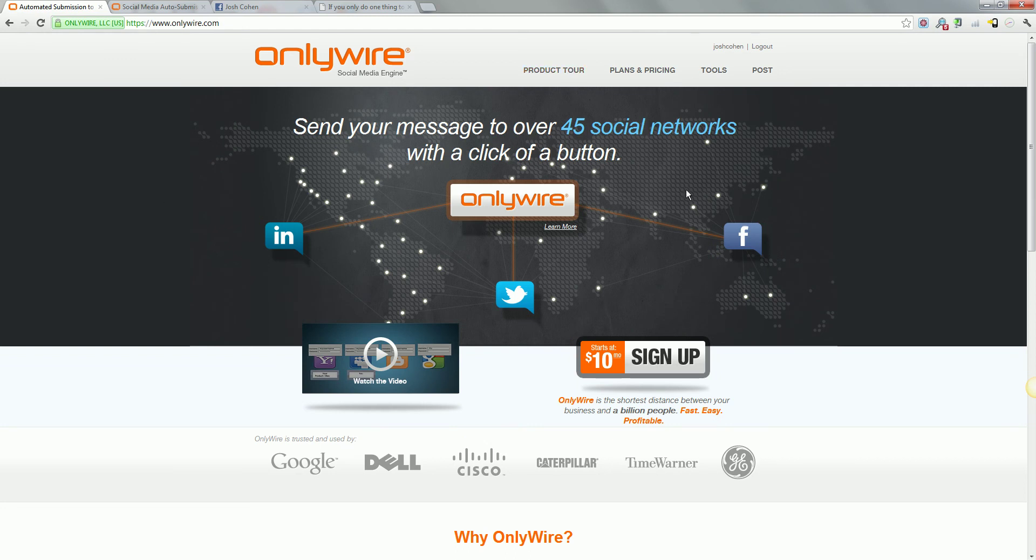
{"action": "scroll", "coordinate": [721, 219], "scroll_direction": "down", "scroll_amount": 15}
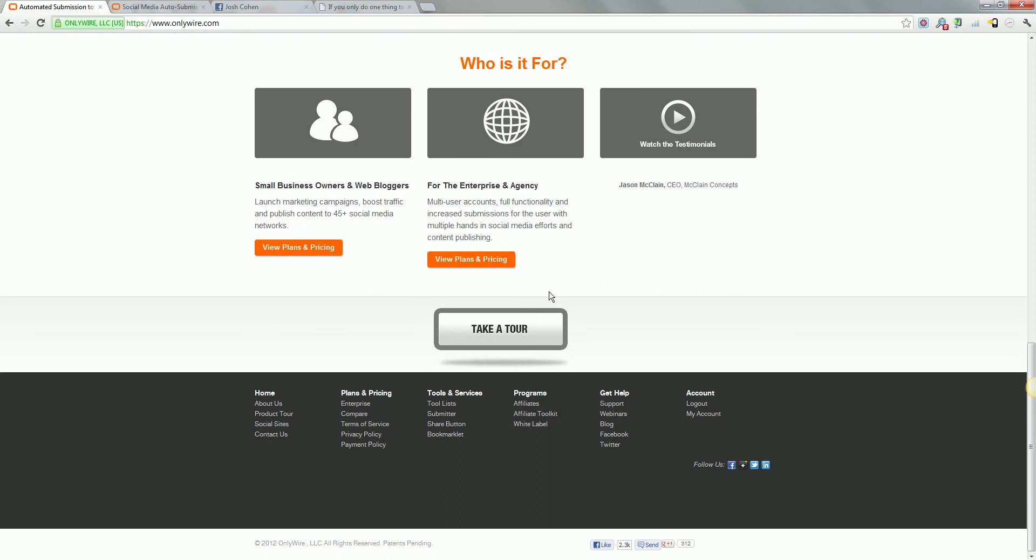
{"action": "left_click", "coordinate": [527, 404]}
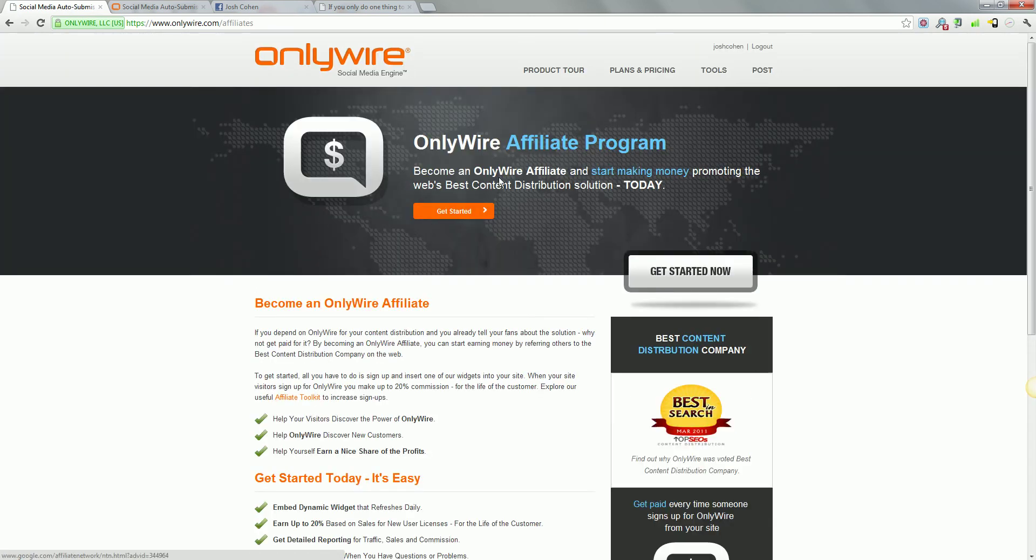
{"action": "scroll", "coordinate": [505, 201], "scroll_direction": "down", "scroll_amount": 5}
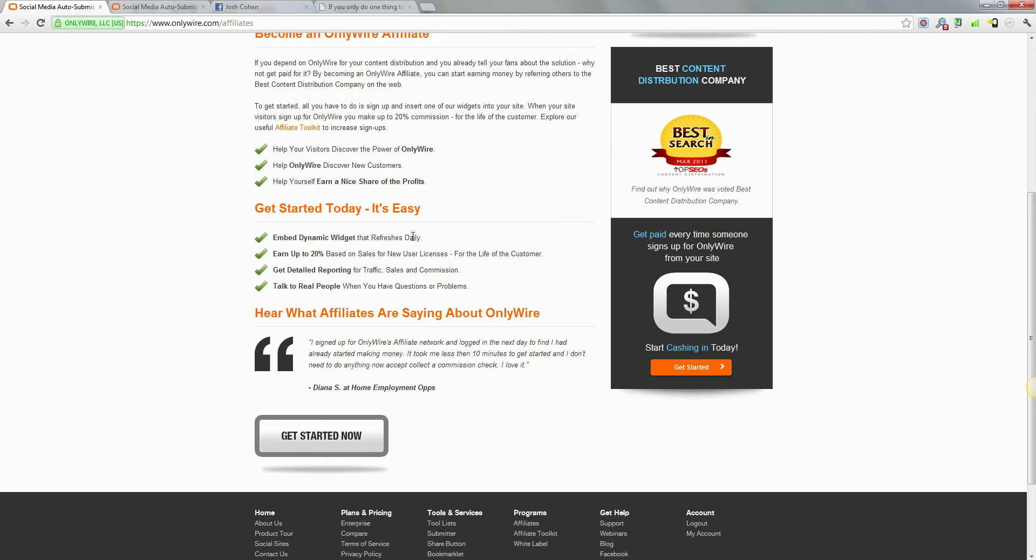
{"action": "scroll", "coordinate": [519, 217], "scroll_direction": "up", "scroll_amount": 5}
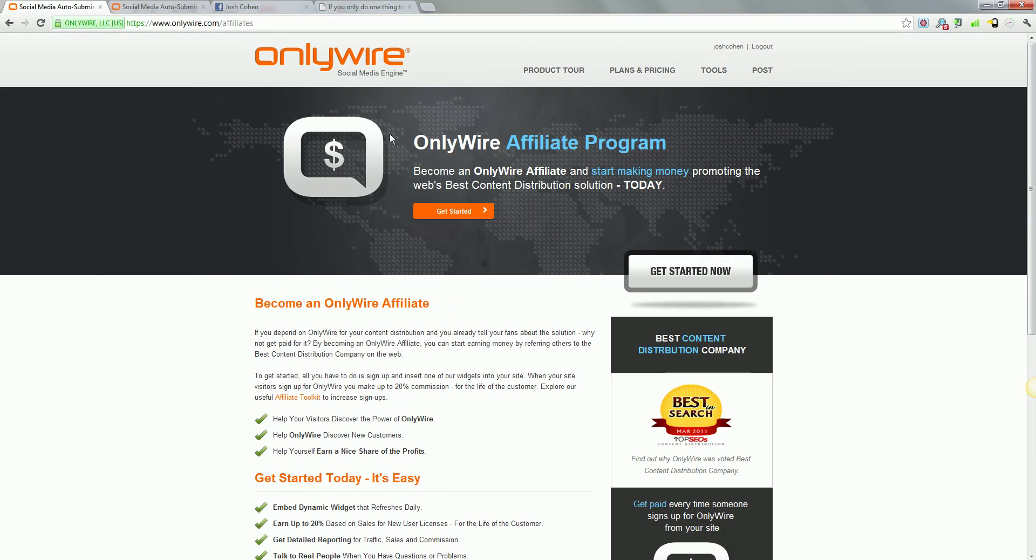
- Return to the OnlyWire home page and look over its Why OnlyWire and Who is it For sections
{"action": "left_click", "coordinate": [329, 65]}
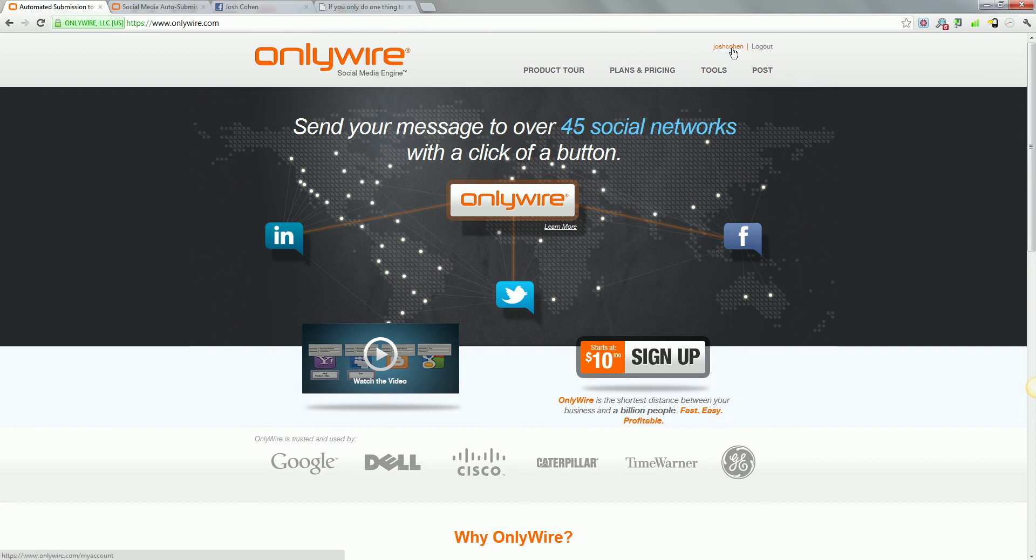
{"action": "scroll", "coordinate": [356, 307], "scroll_direction": "down", "scroll_amount": 7}
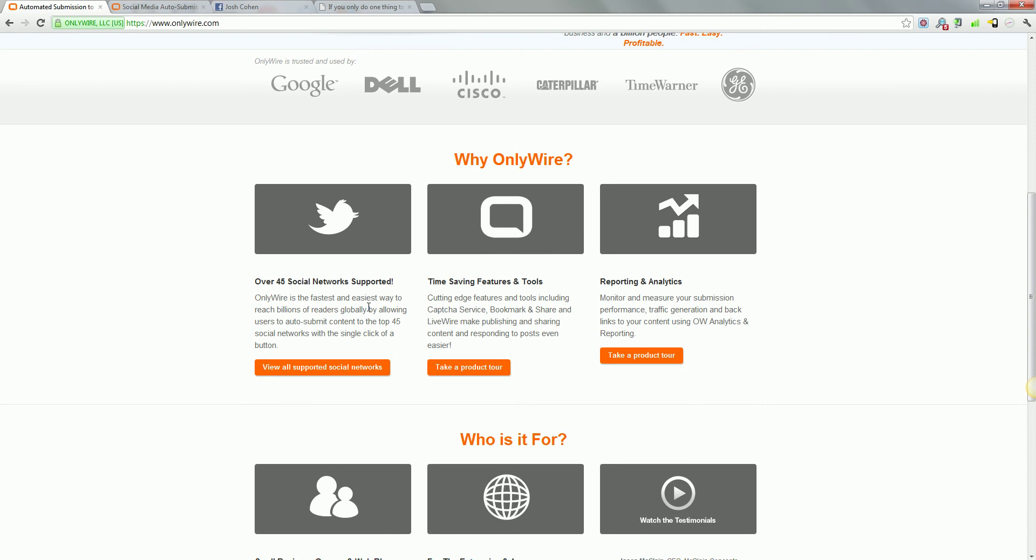
{"action": "scroll", "coordinate": [368, 307], "scroll_direction": "down", "scroll_amount": 4}
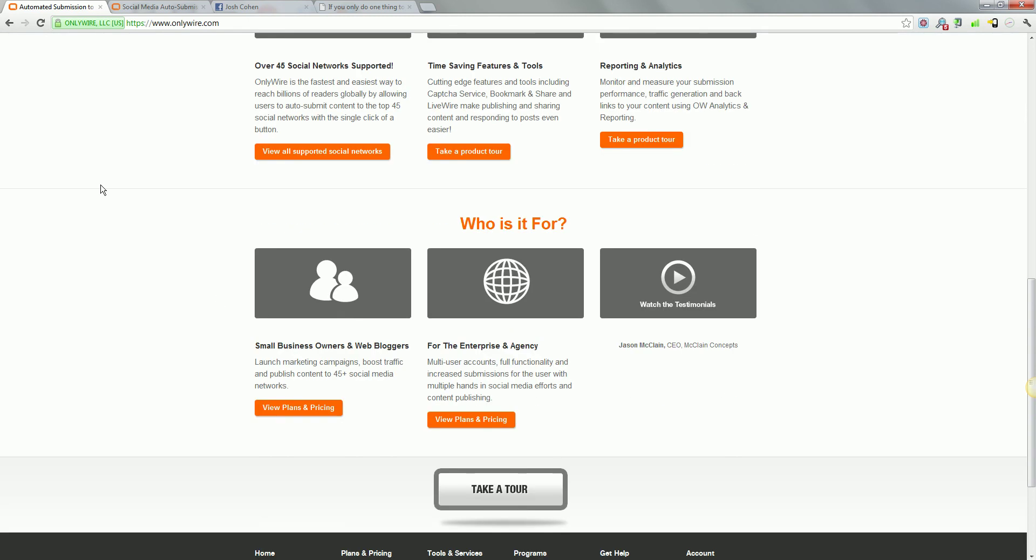